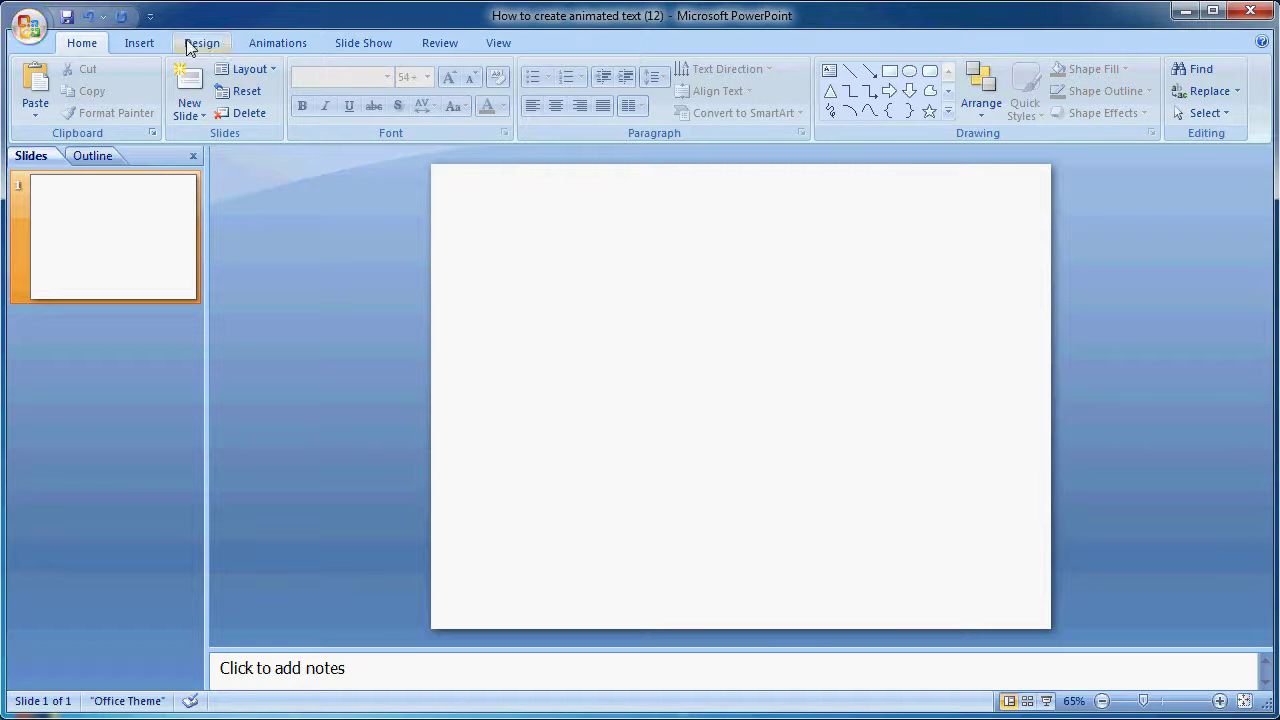
Give the slide background a solid olive green fill and apply it to all slides.
click(217, 46)
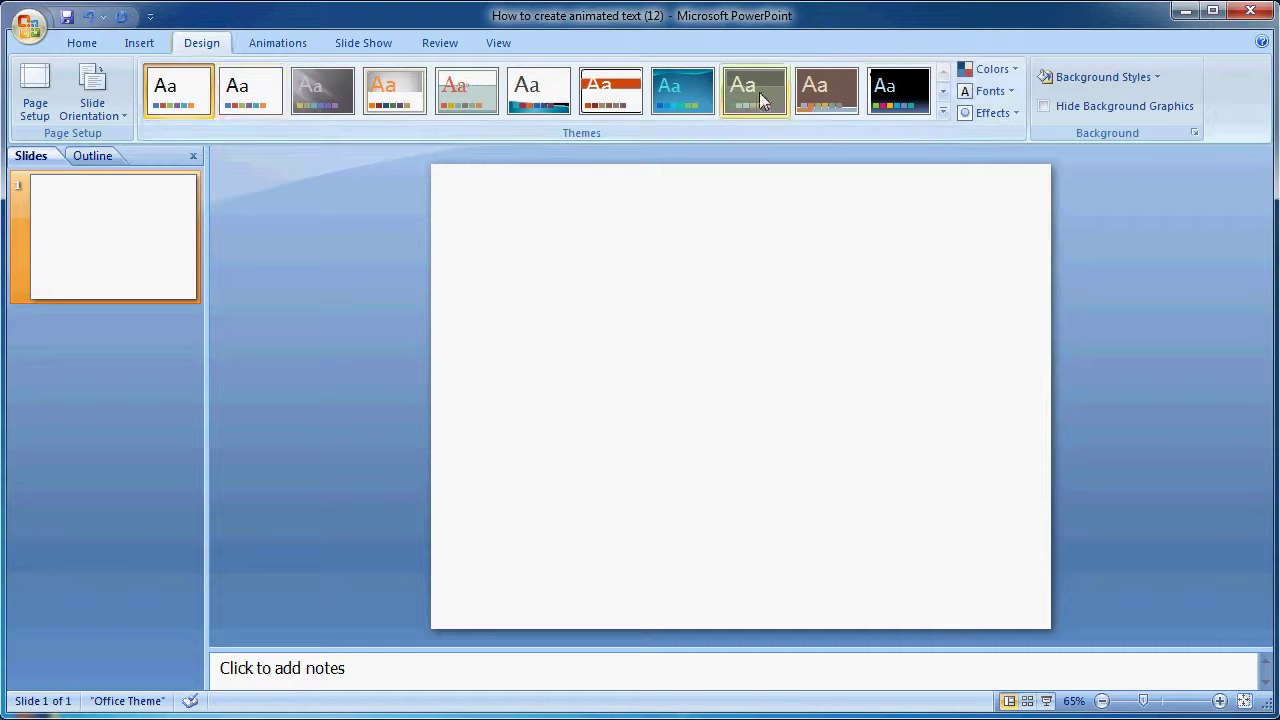
click(944, 112)
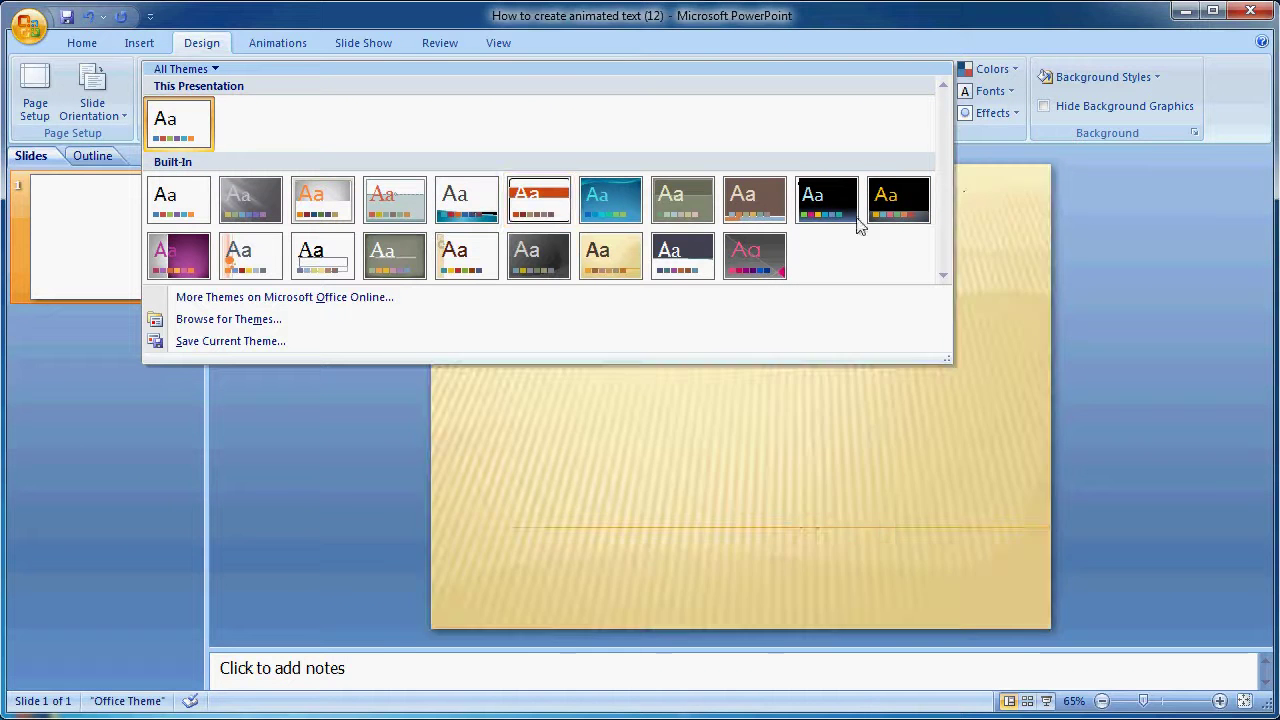
click(1175, 120)
click(1154, 75)
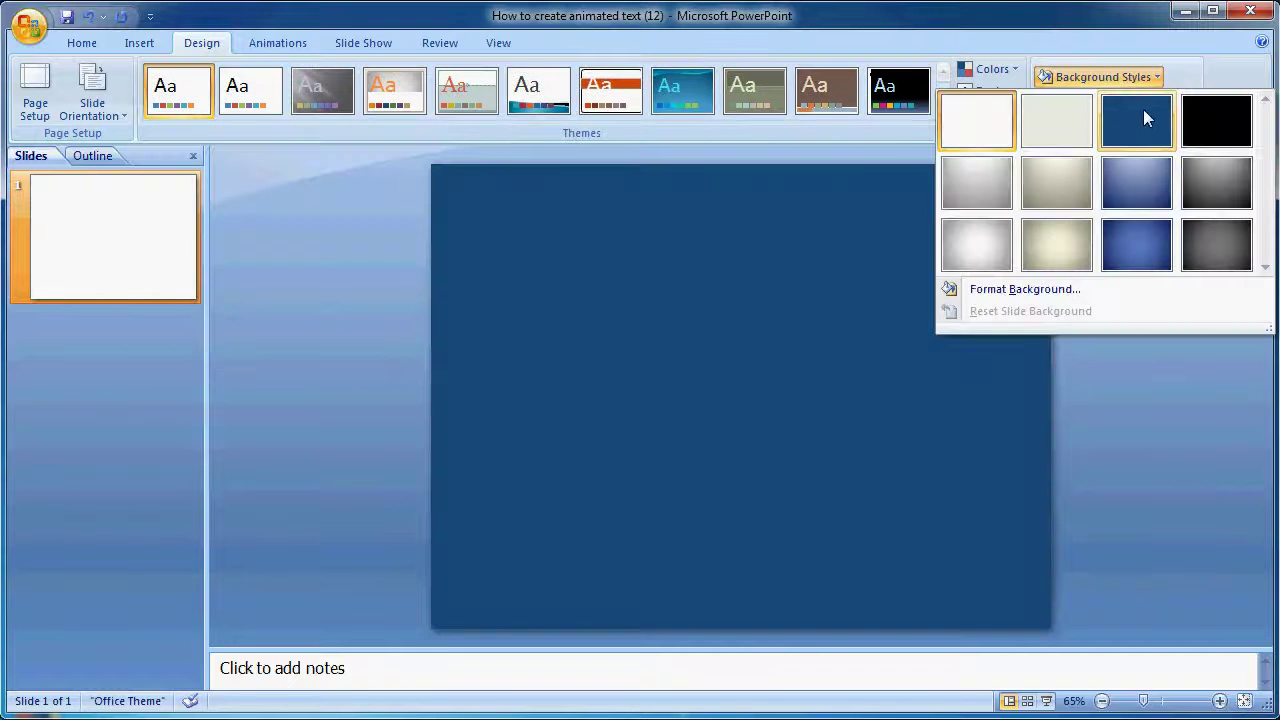
click(985, 289)
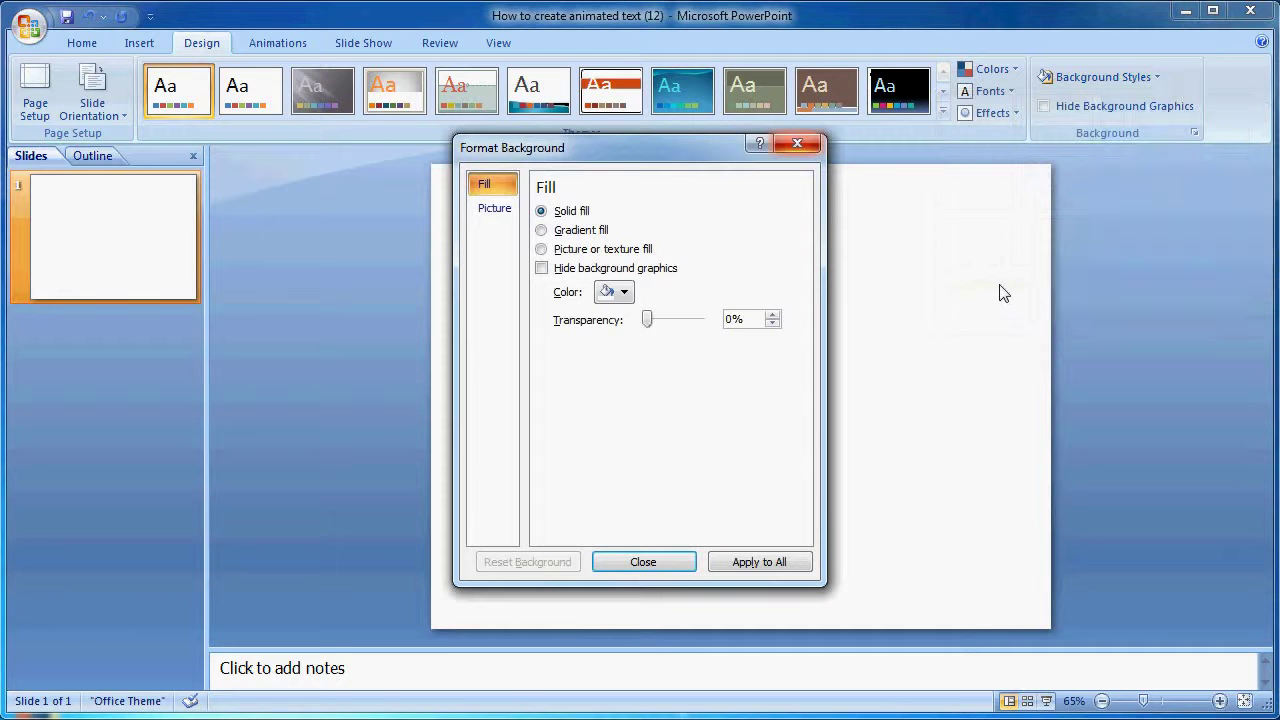
click(624, 292)
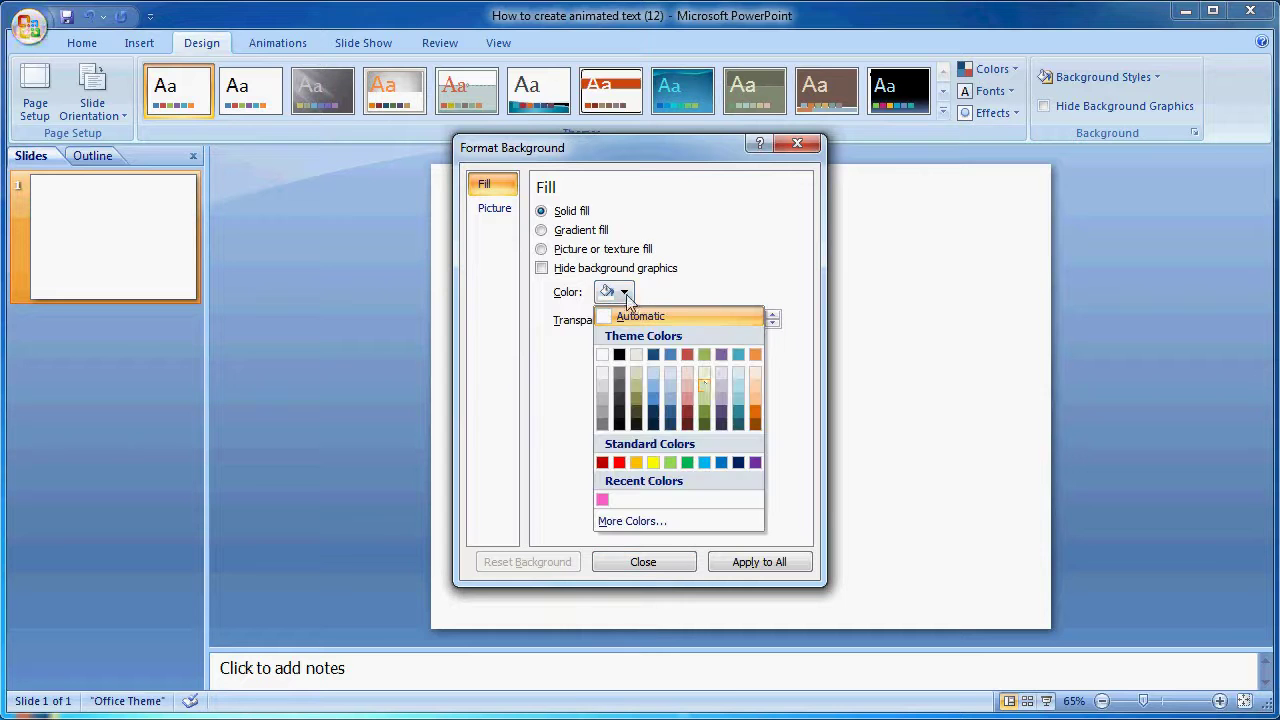
click(705, 356)
click(755, 562)
click(640, 562)
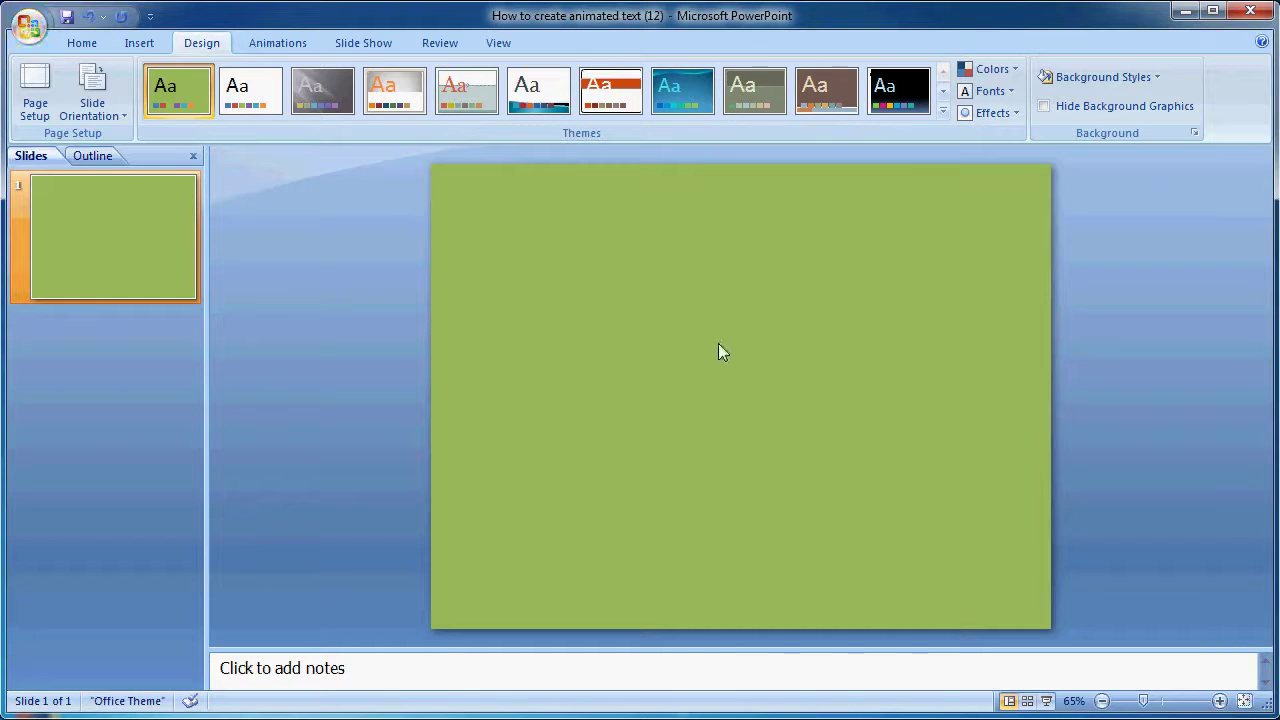
Draw a rectangle covering the whole slide and fill it dark blue.
click(142, 43)
click(212, 100)
click(270, 160)
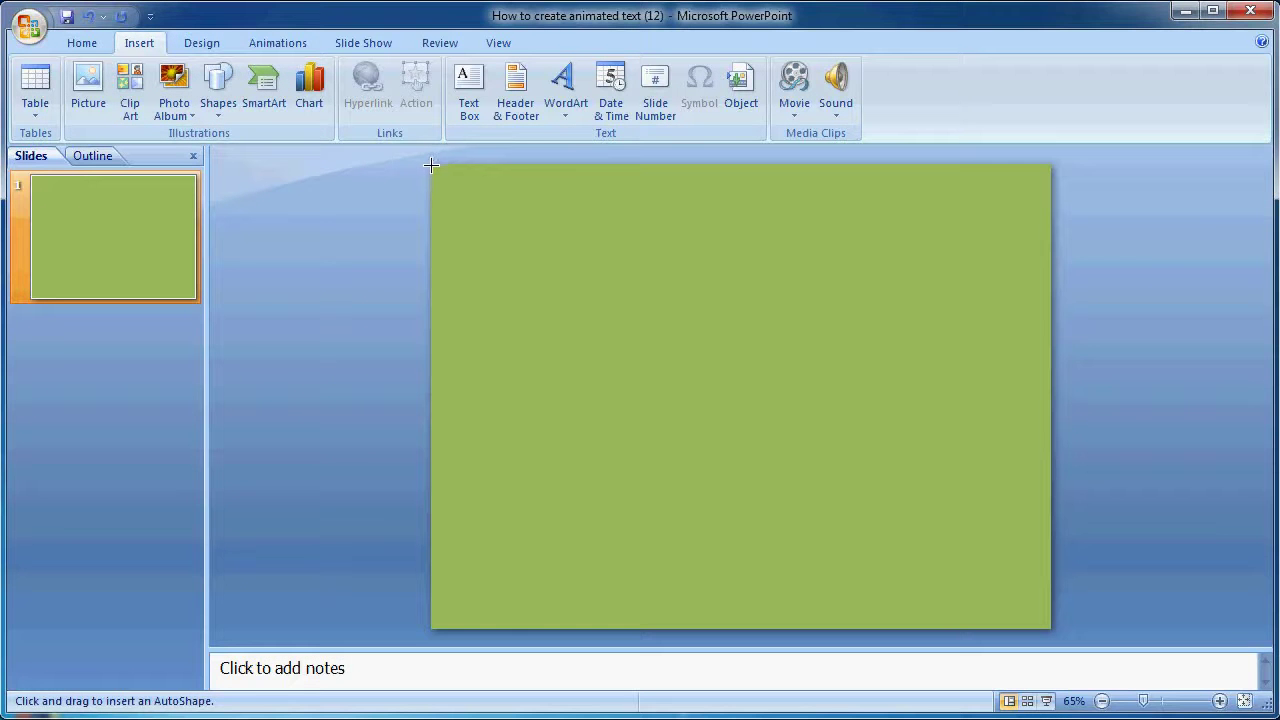
drag(431, 163, 1050, 628)
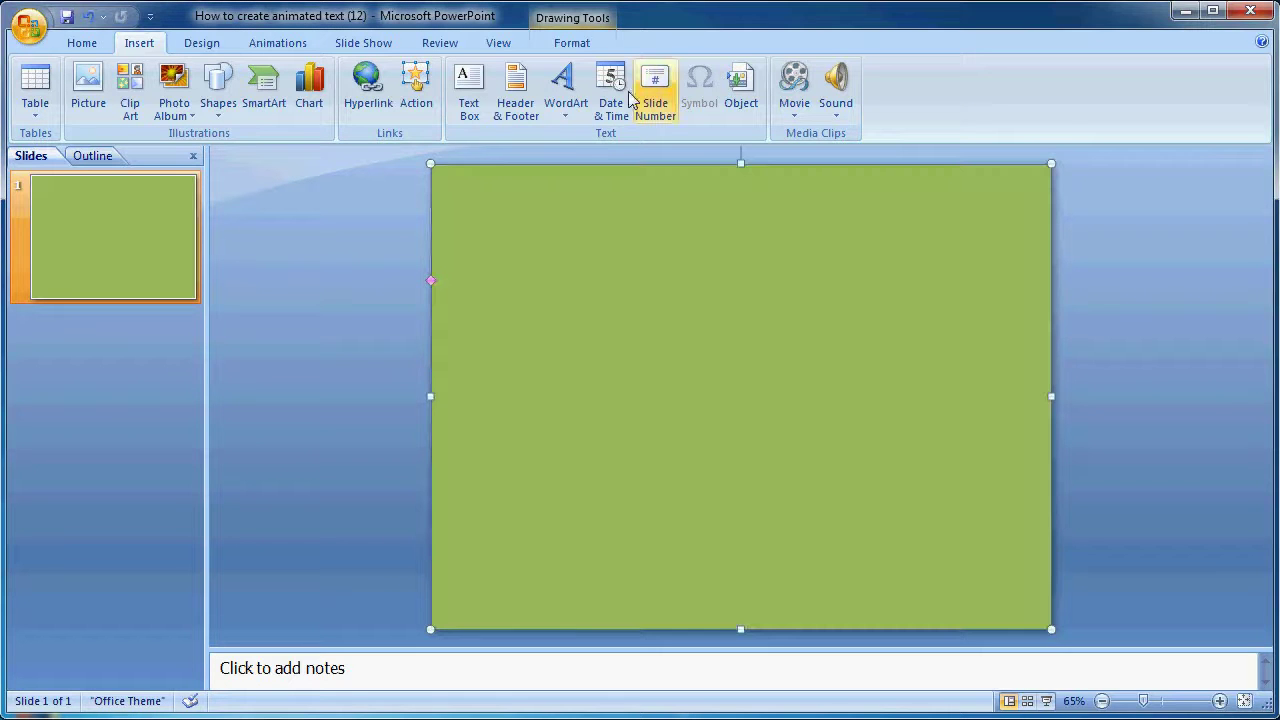
click(585, 45)
click(520, 64)
click(512, 110)
click(345, 209)
Insert a WordArt text box reading 'Your Text Here' on the slide.
click(139, 45)
click(569, 121)
click(573, 267)
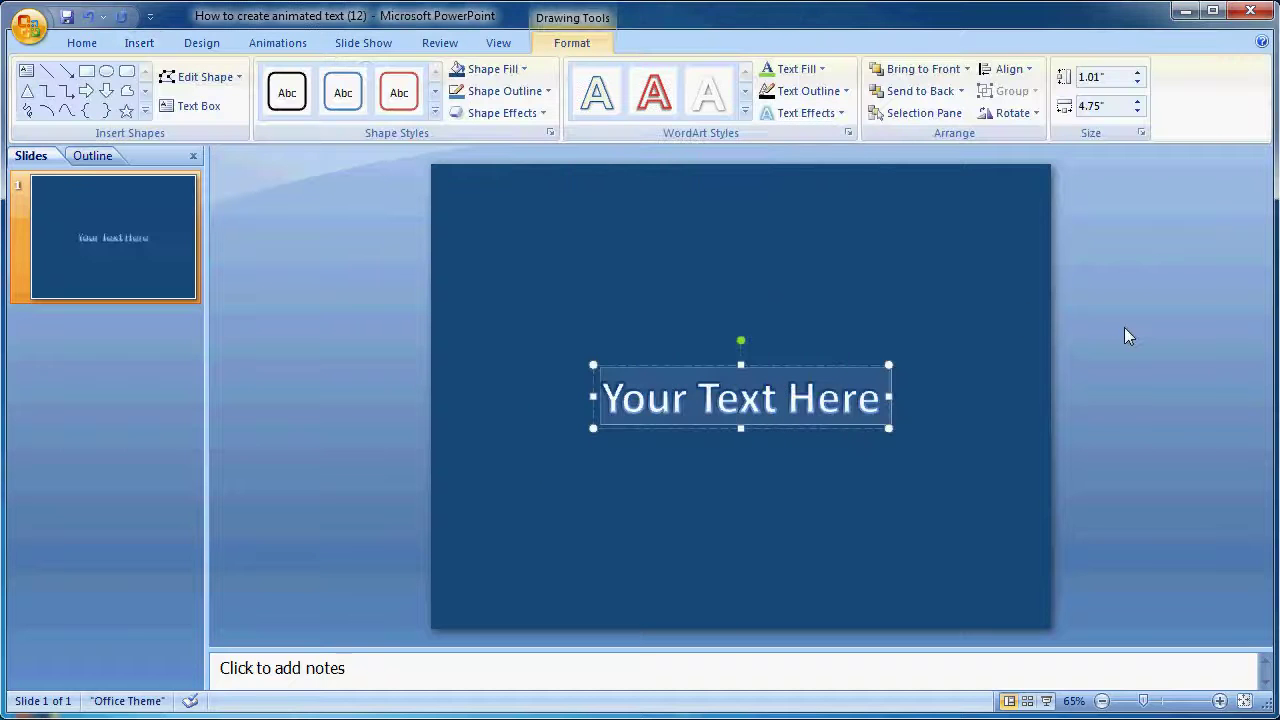
Change the WordArt text to 'Contact Me' and drag it up near the slide's top.
text(Contact Me)
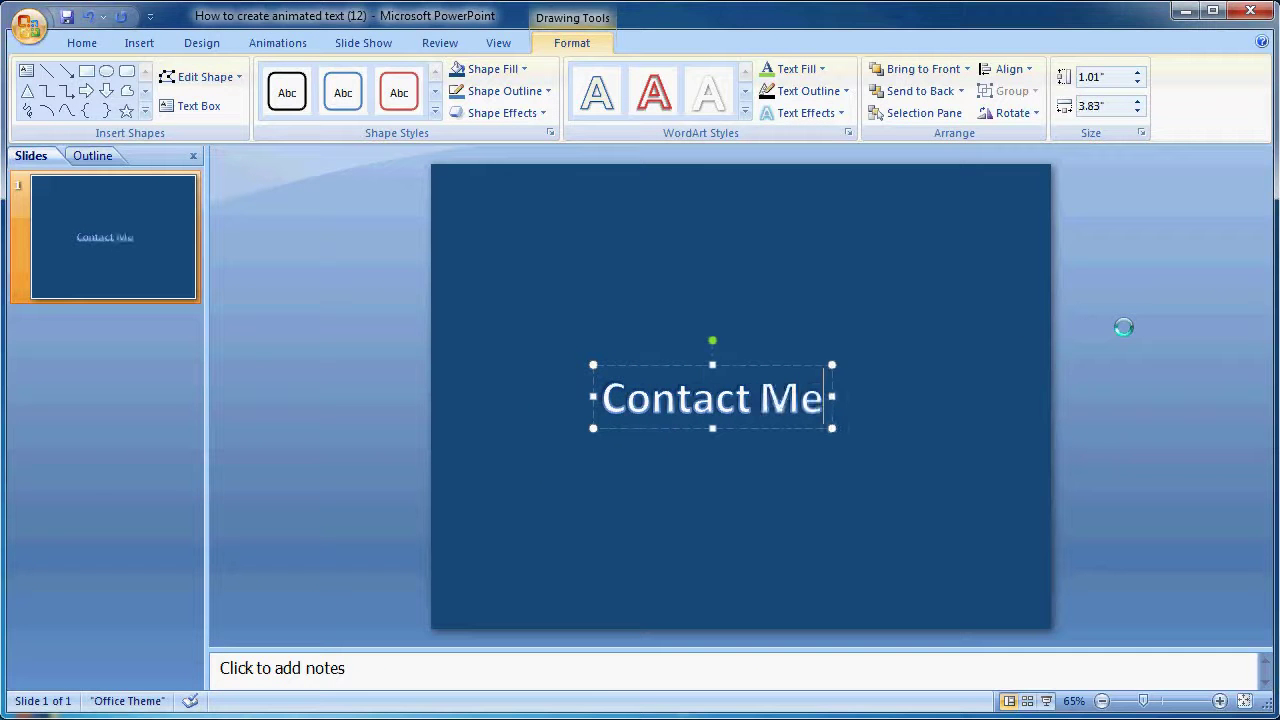
drag(766, 365, 696, 205)
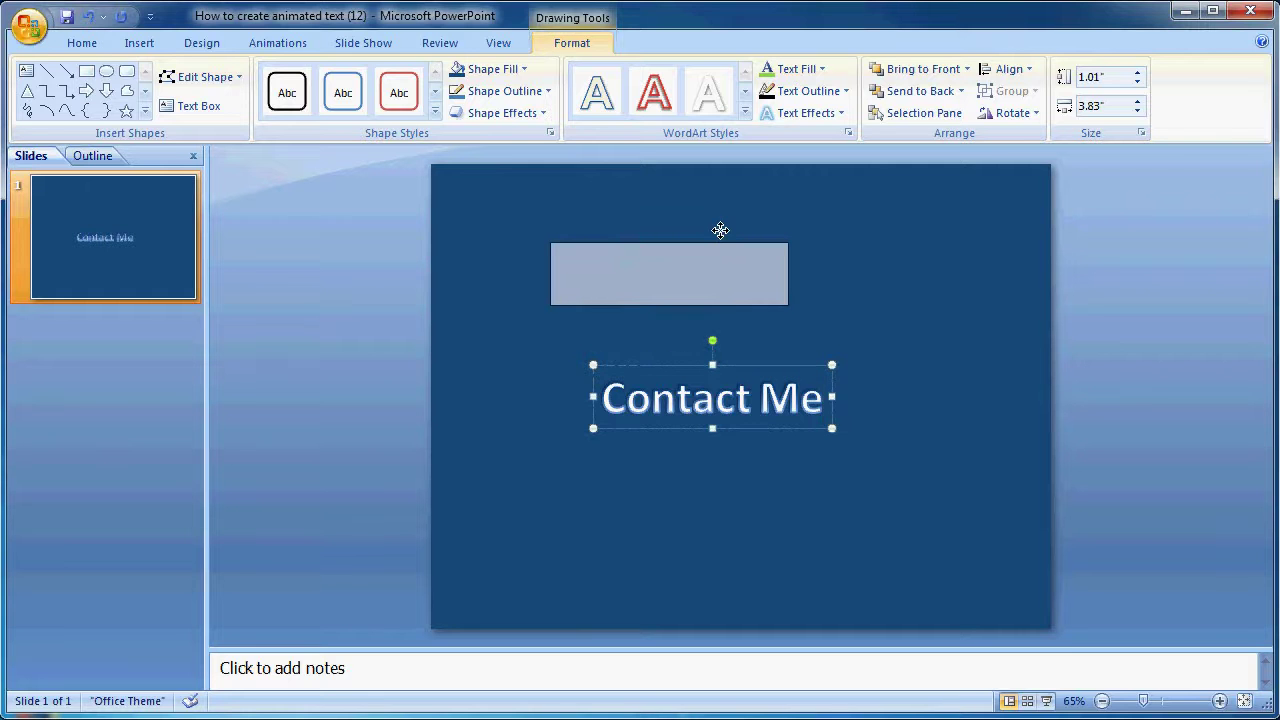
click(67, 16)
click(82, 43)
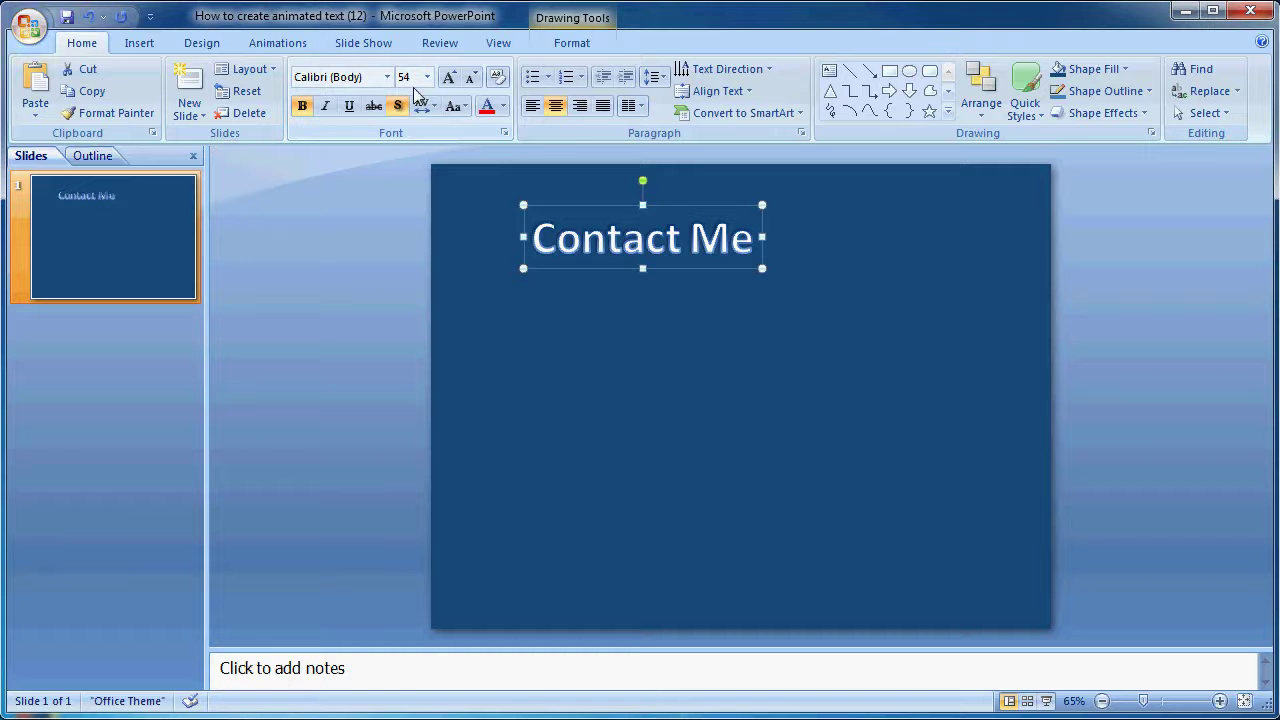
click(139, 43)
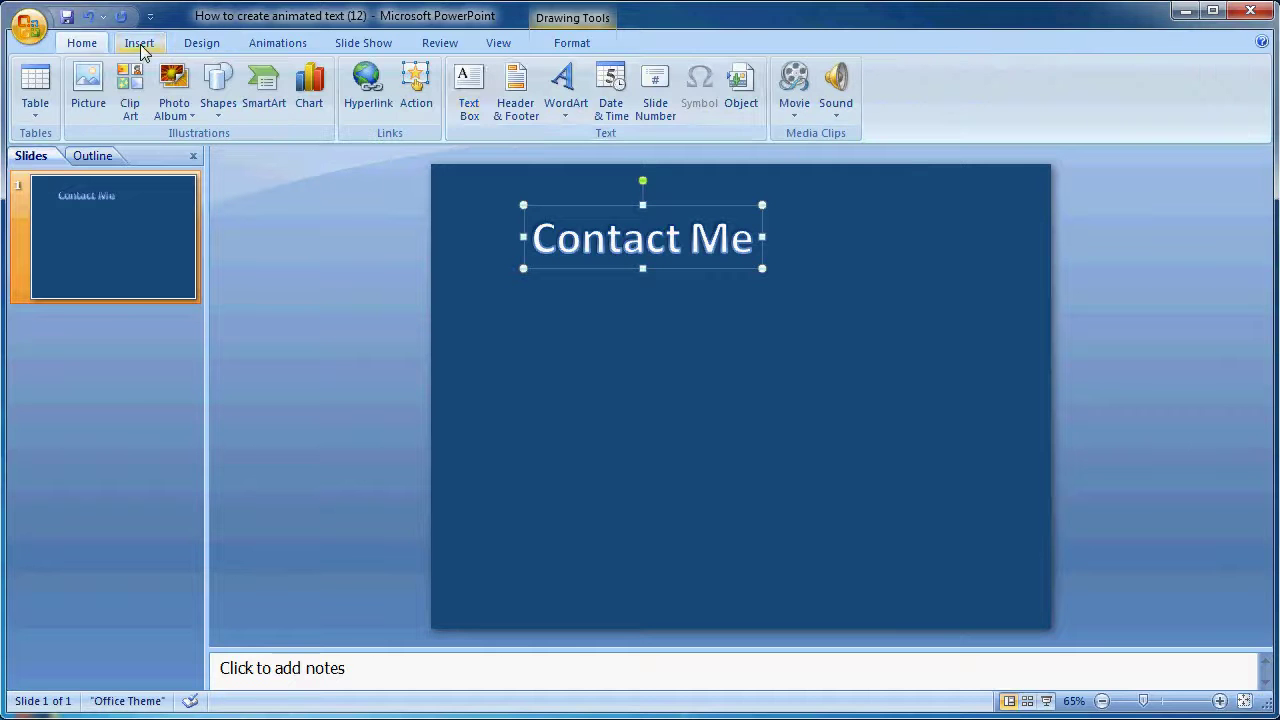
Add a text box right of 'Contact Me' containing the Webdings telephone symbol.
click(469, 95)
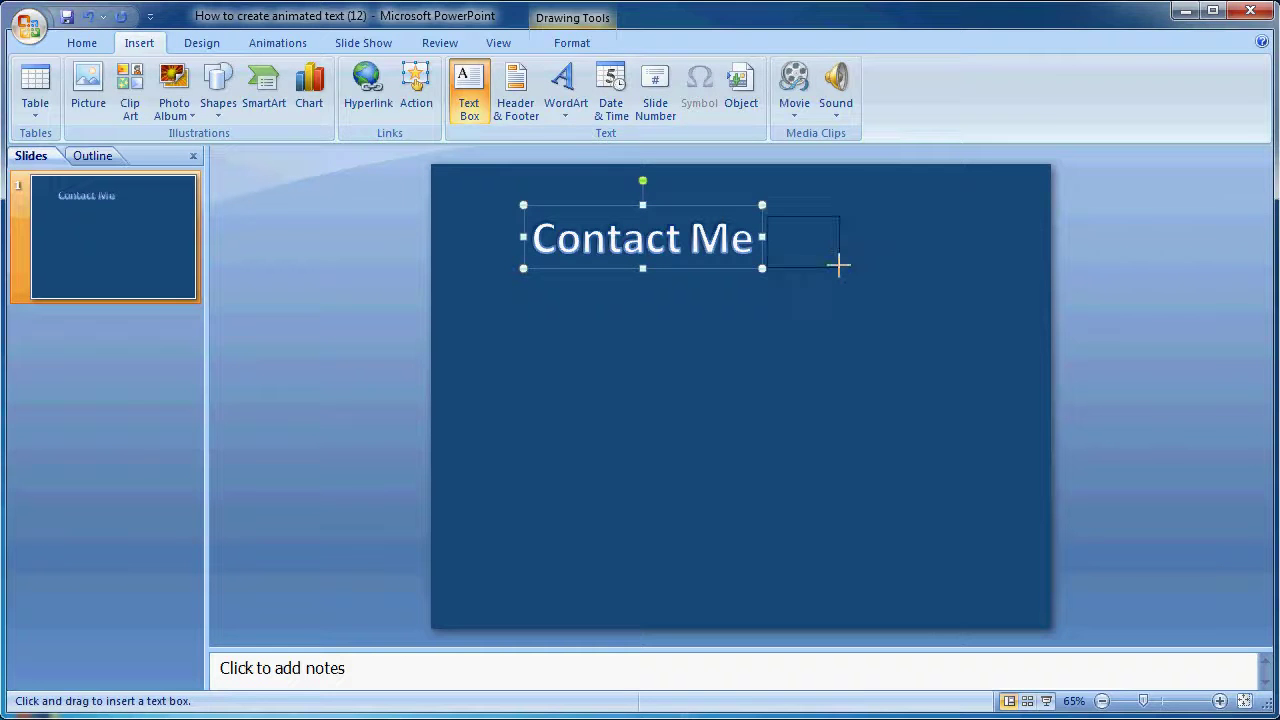
drag(839, 265, 839, 266)
click(139, 43)
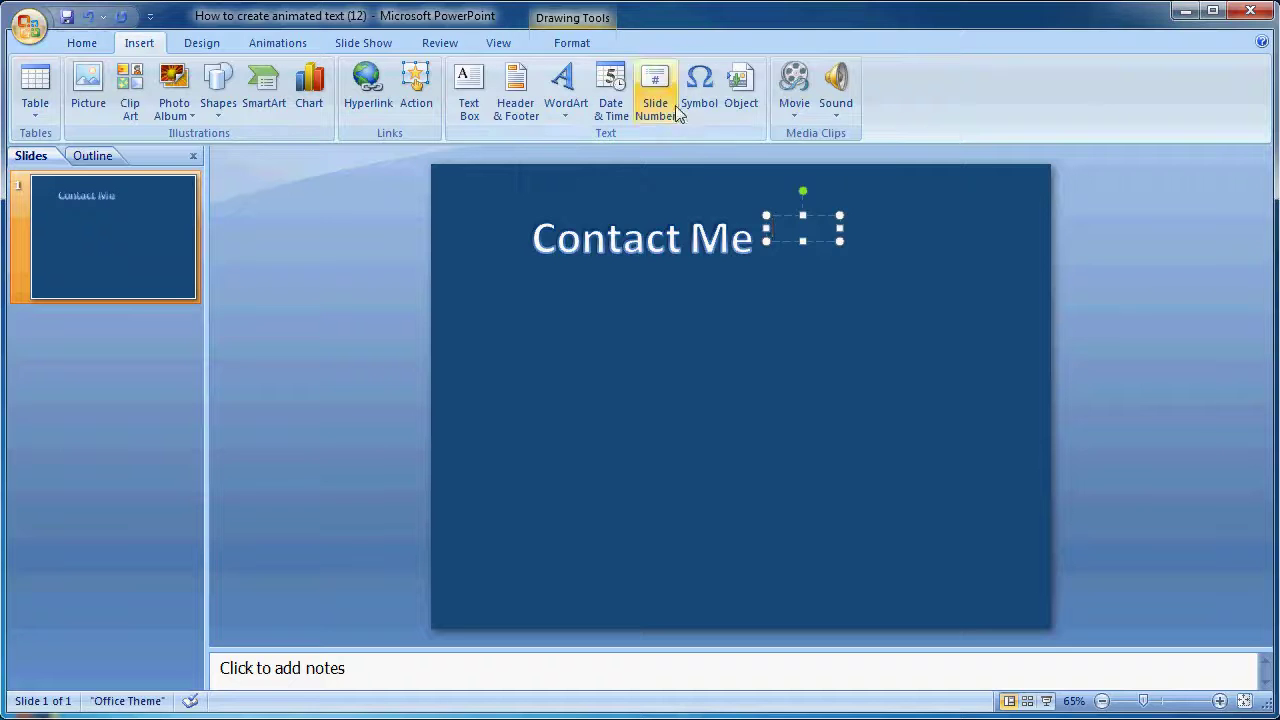
click(699, 90)
click(586, 234)
scroll(589, 331, down, 1)
click(464, 278)
click(880, 372)
click(880, 372)
click(880, 372)
click(880, 372)
click(880, 372)
click(880, 372)
click(880, 372)
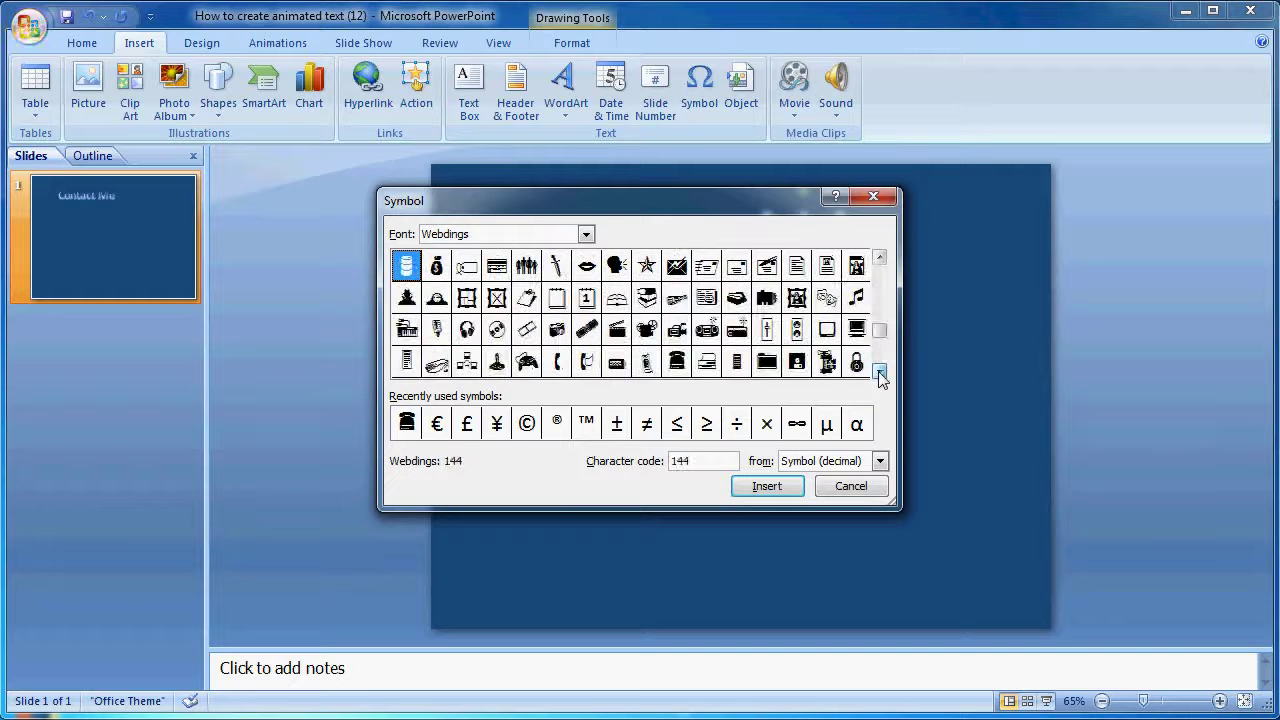
click(676, 362)
click(767, 486)
click(850, 486)
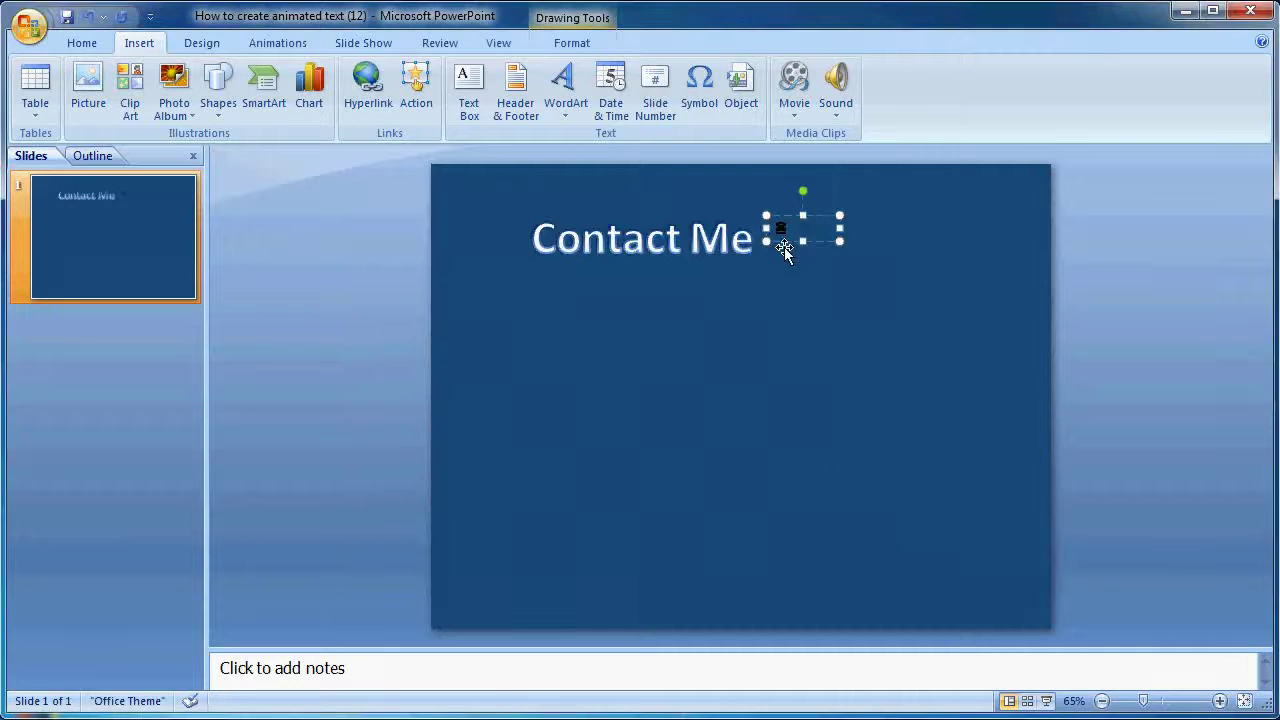
Make the telephone symbol 60 point, light green, with a bevel text effect.
click(84, 42)
click(427, 77)
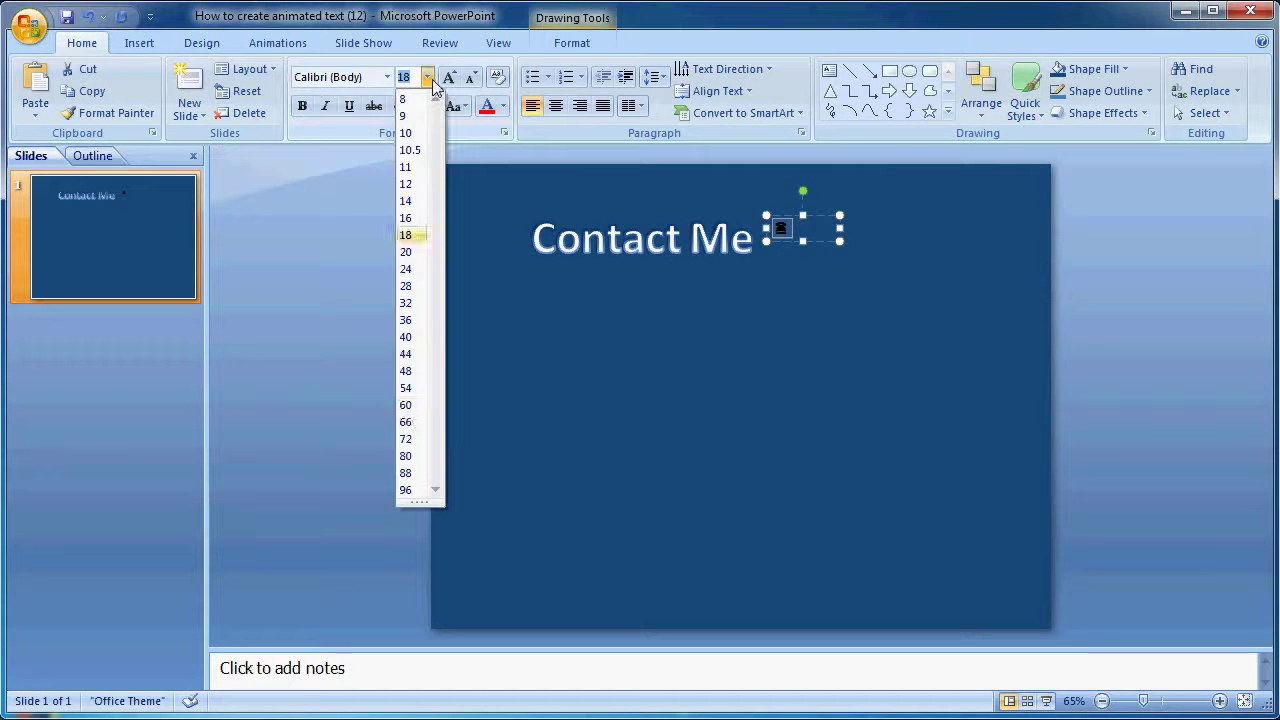
click(410, 410)
click(572, 42)
click(801, 70)
click(834, 218)
click(831, 92)
click(806, 113)
mouse_move(817, 280)
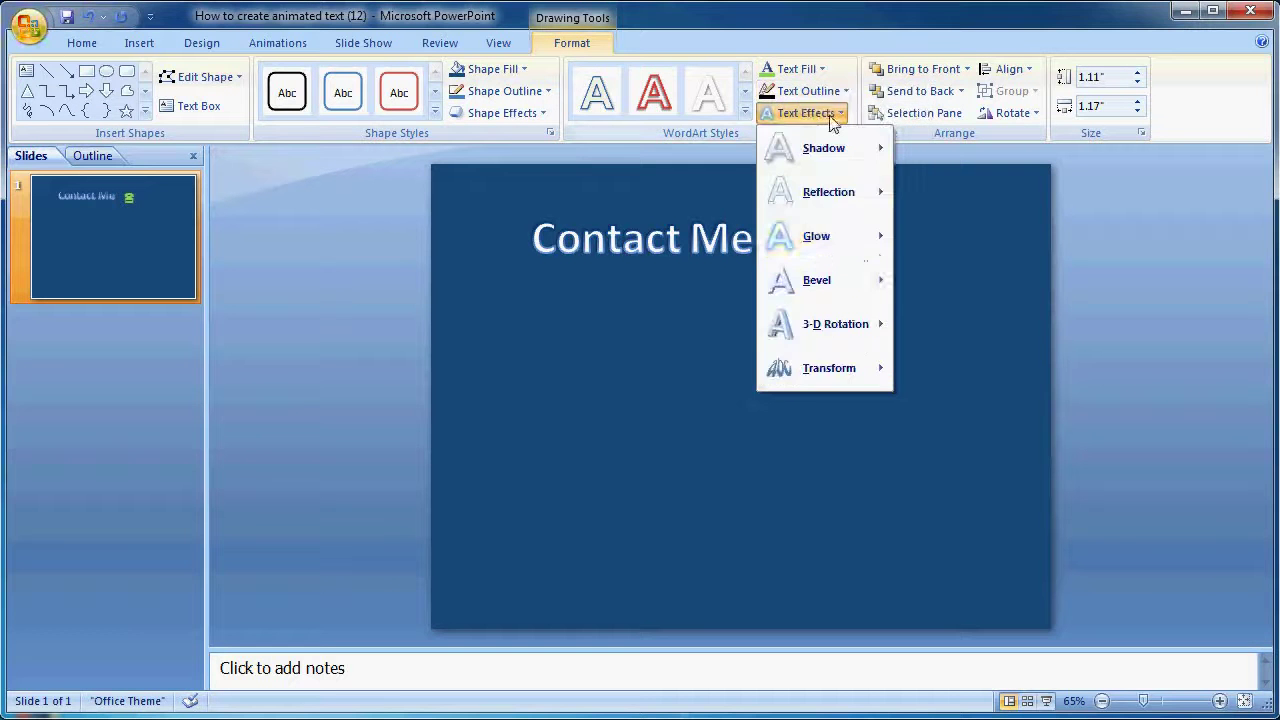
click(926, 380)
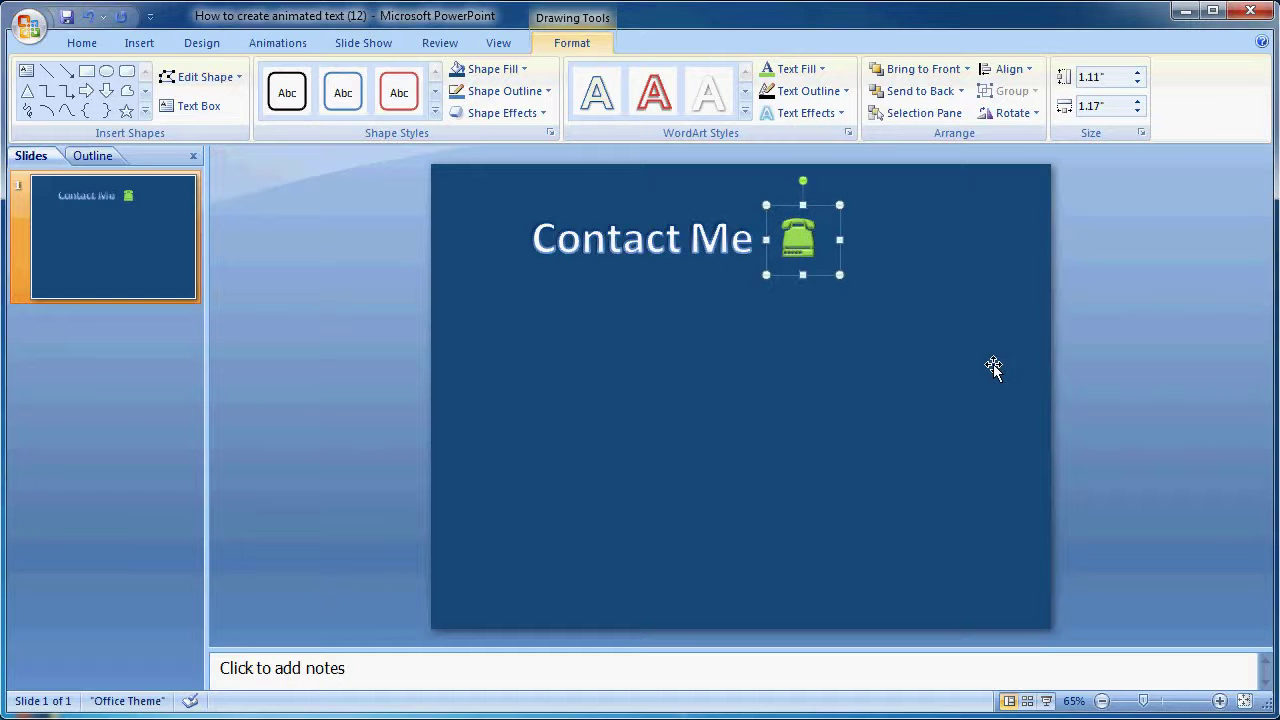
click(1107, 351)
Add a red WordArt '0' at font size 300 and move it toward the left.
click(139, 42)
click(564, 95)
click(685, 437)
text(0)
click(595, 384)
click(607, 388)
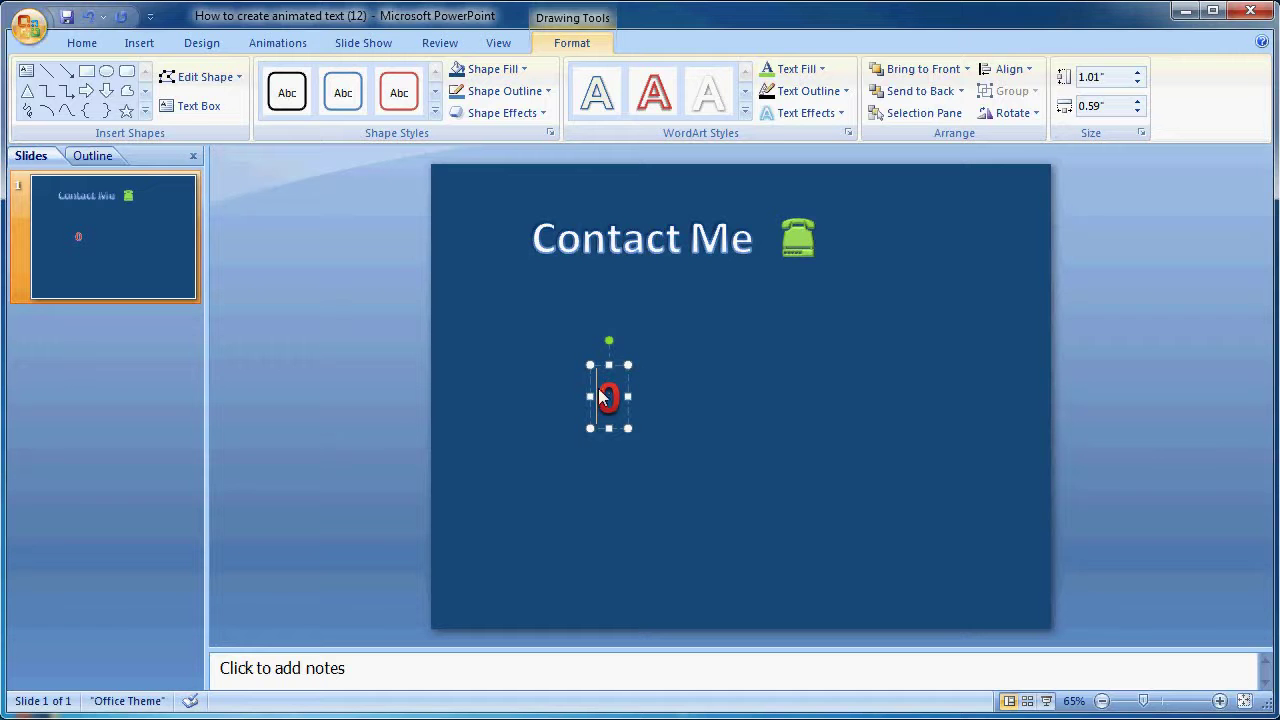
click(84, 43)
text(300)
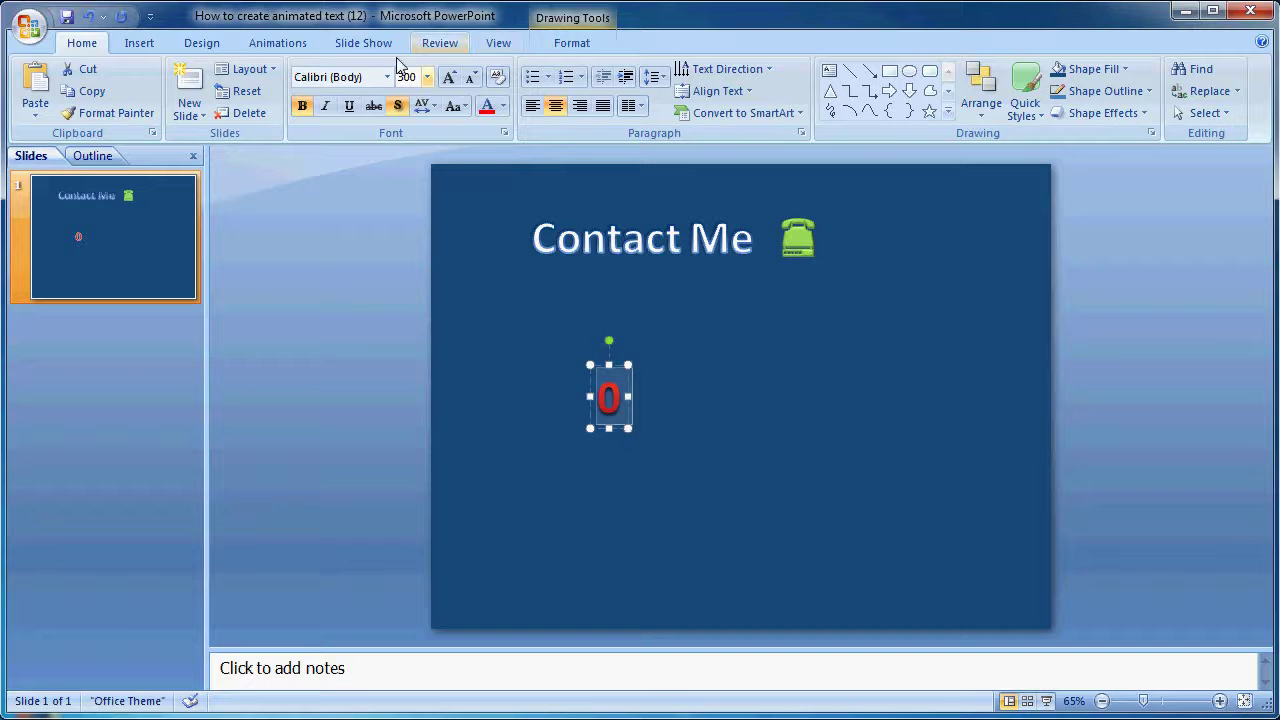
key(Return)
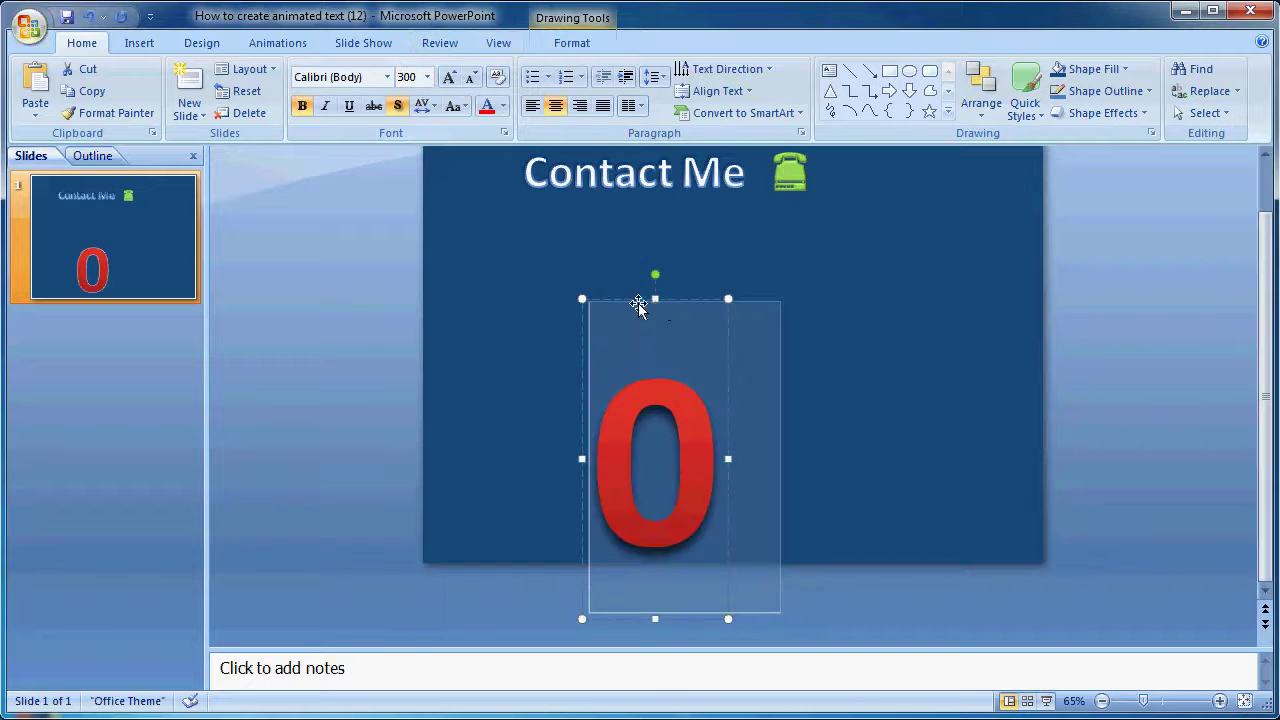
drag(663, 300, 523, 229)
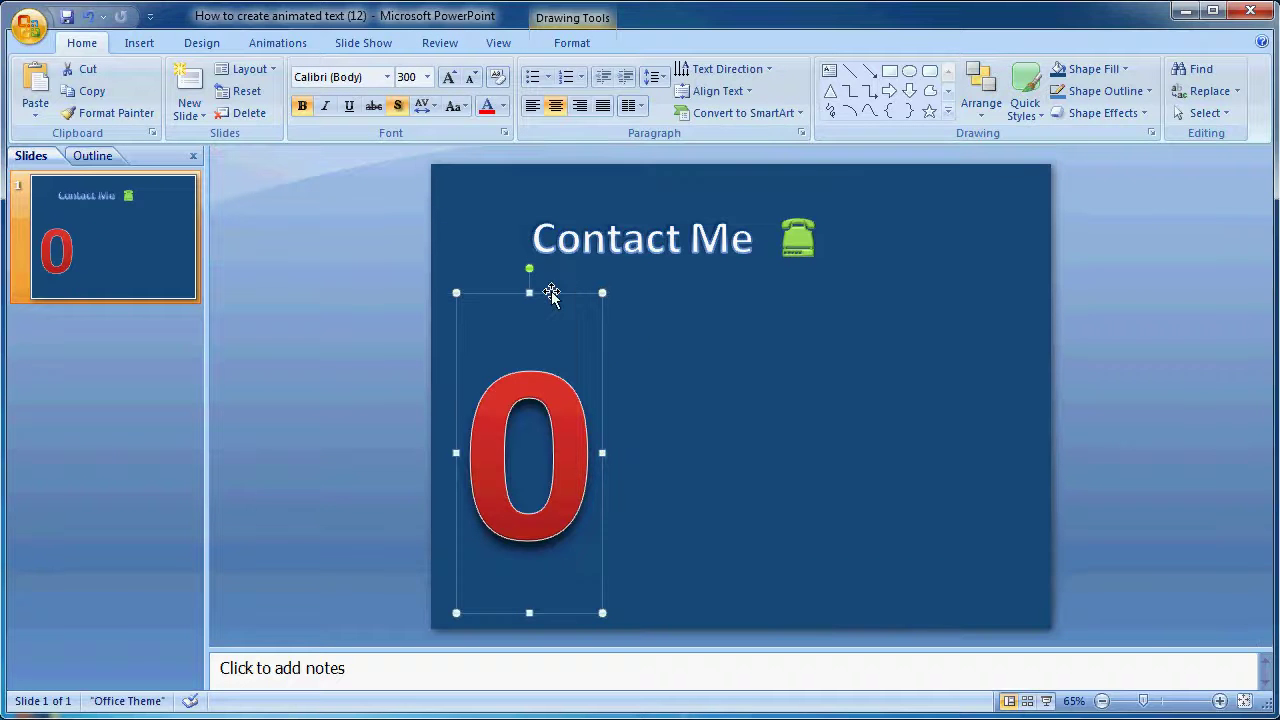
Paste two copies of the 0 in a row beside it and retype the third as 7.
right_click(552, 293)
click(606, 326)
right_click(764, 337)
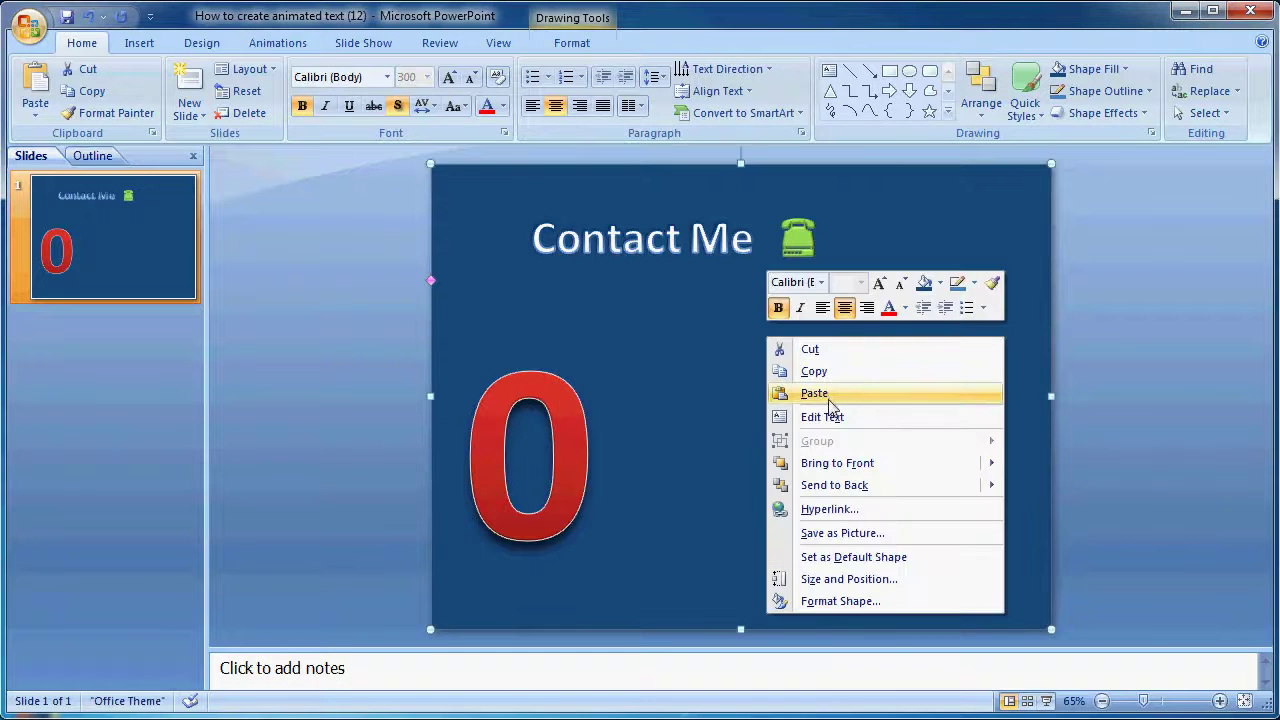
click(810, 394)
drag(568, 305, 698, 303)
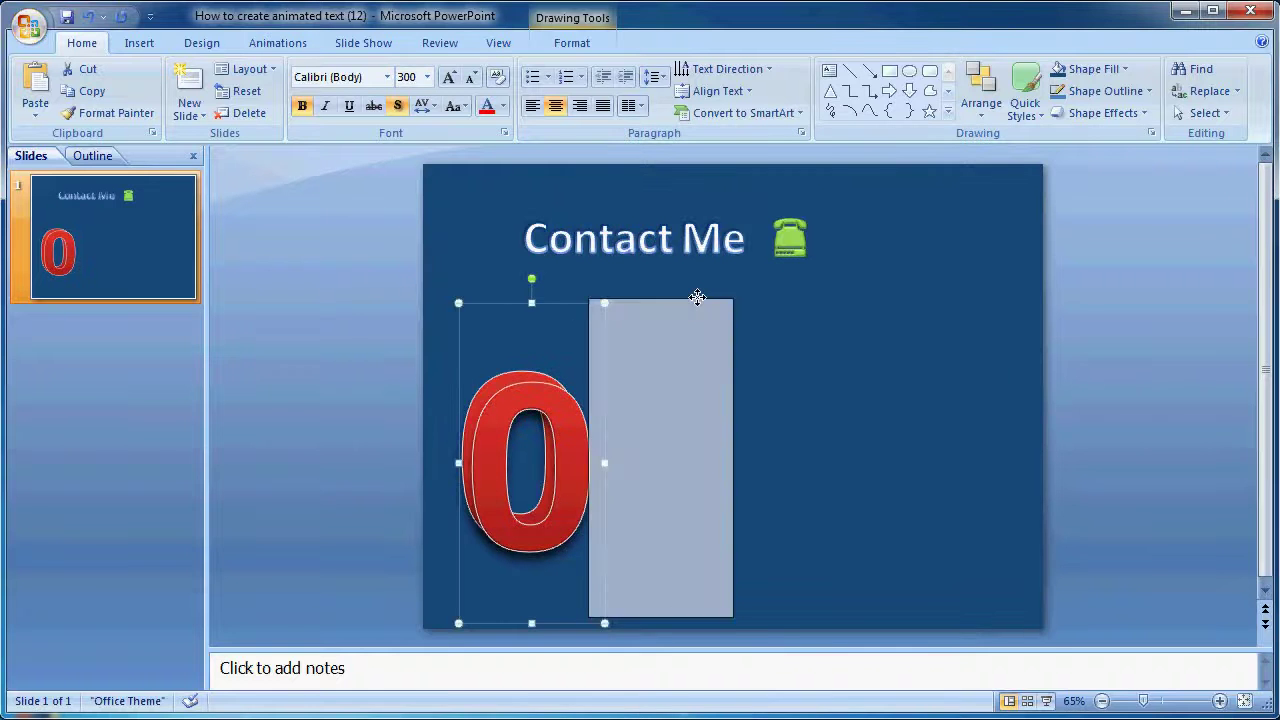
right_click(900, 388)
click(922, 443)
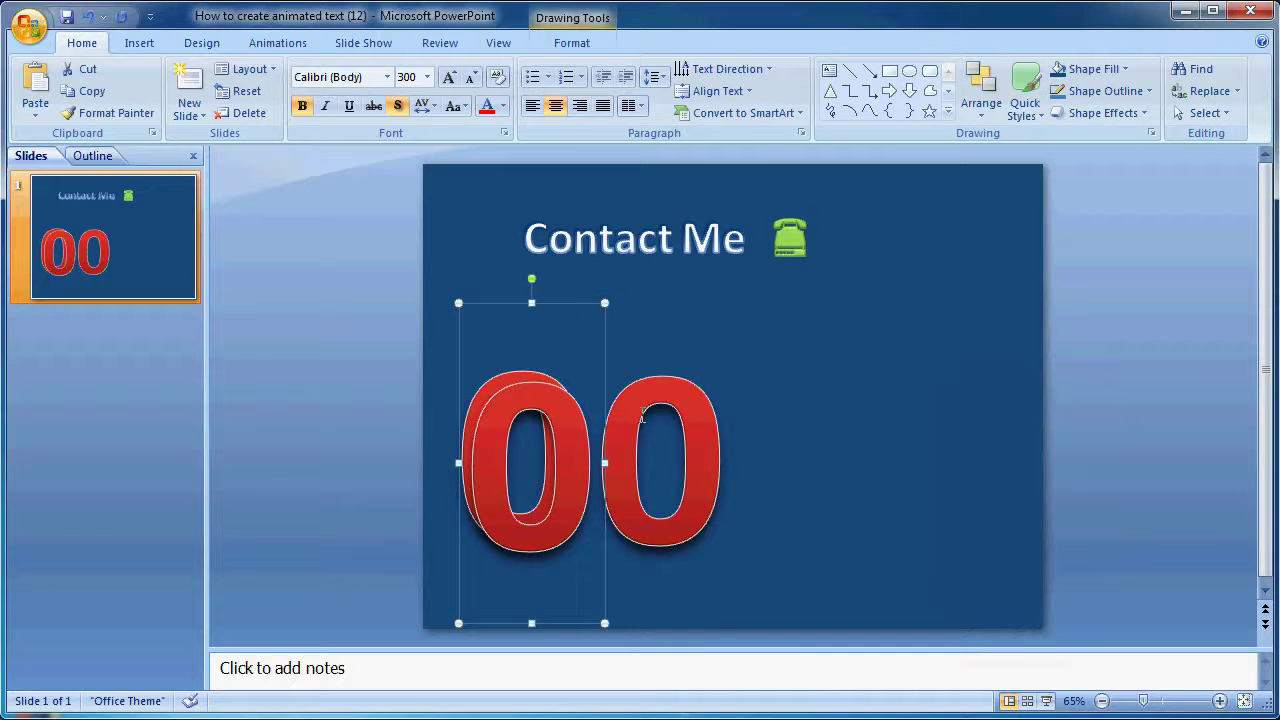
drag(565, 310, 822, 321)
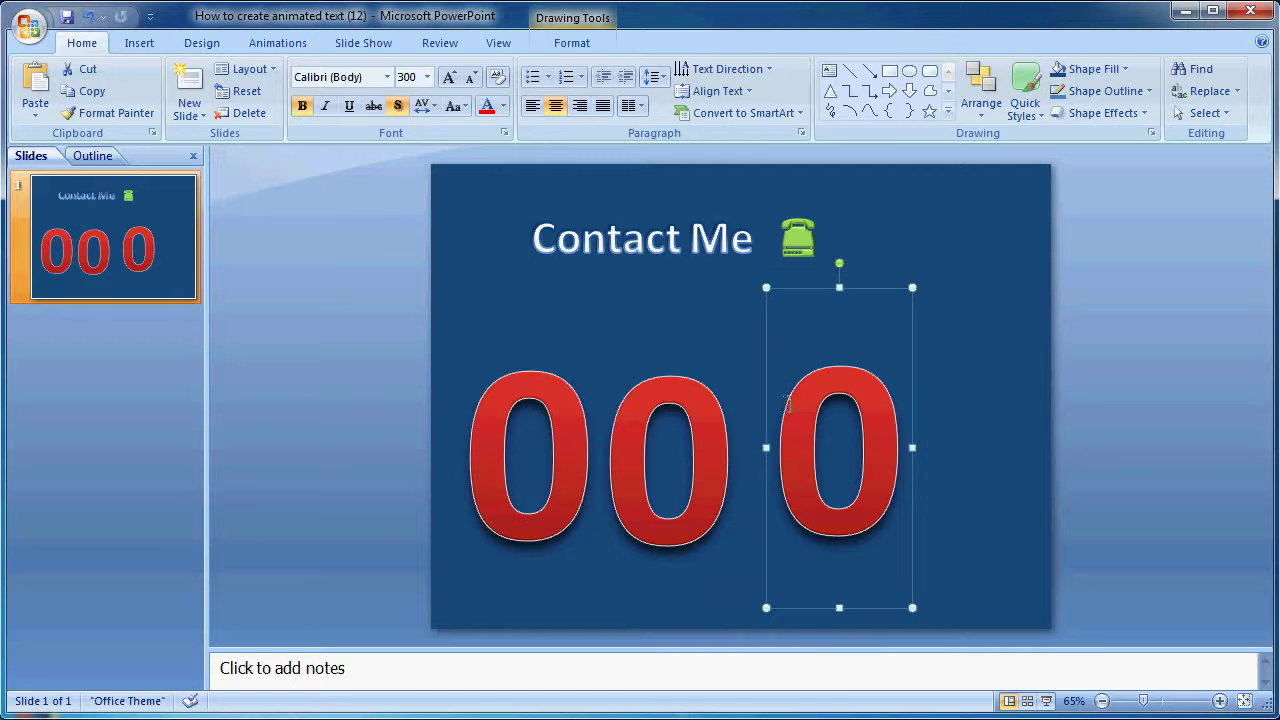
text(7)
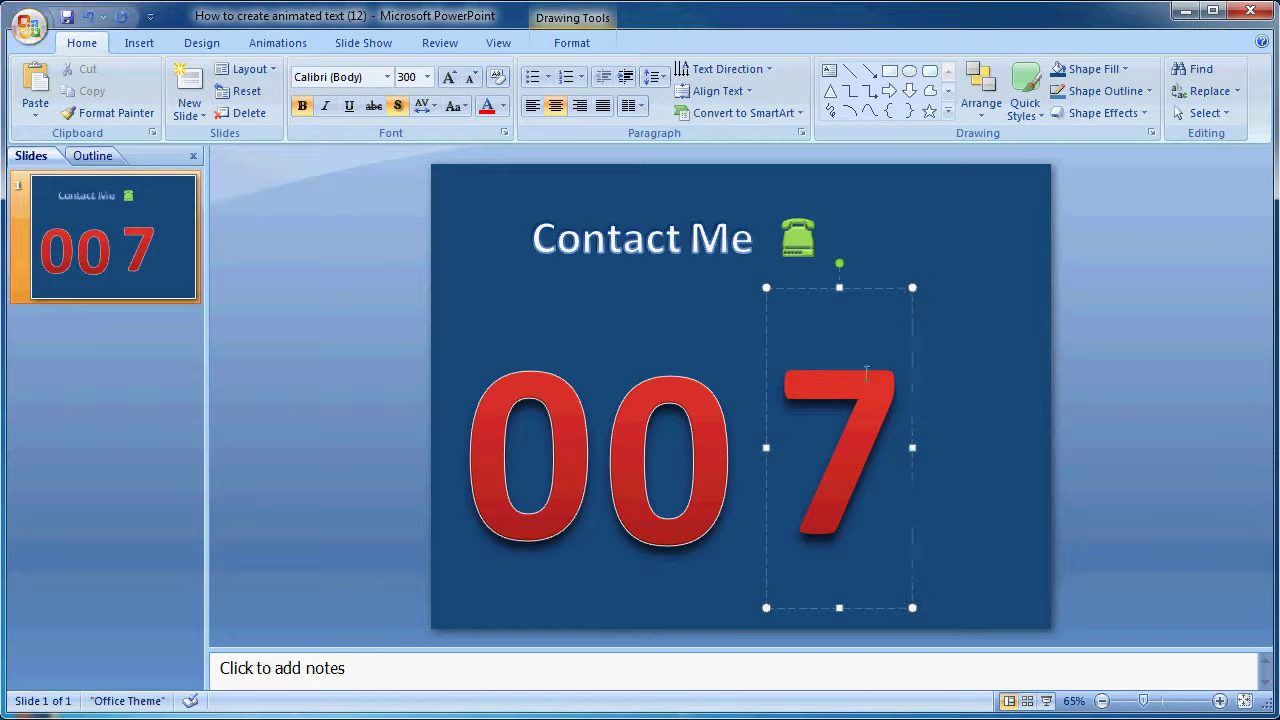
Nudge the blue background shape back into place, then select the 0, 0 and 7 together.
click(965, 265)
drag(970, 265, 949, 265)
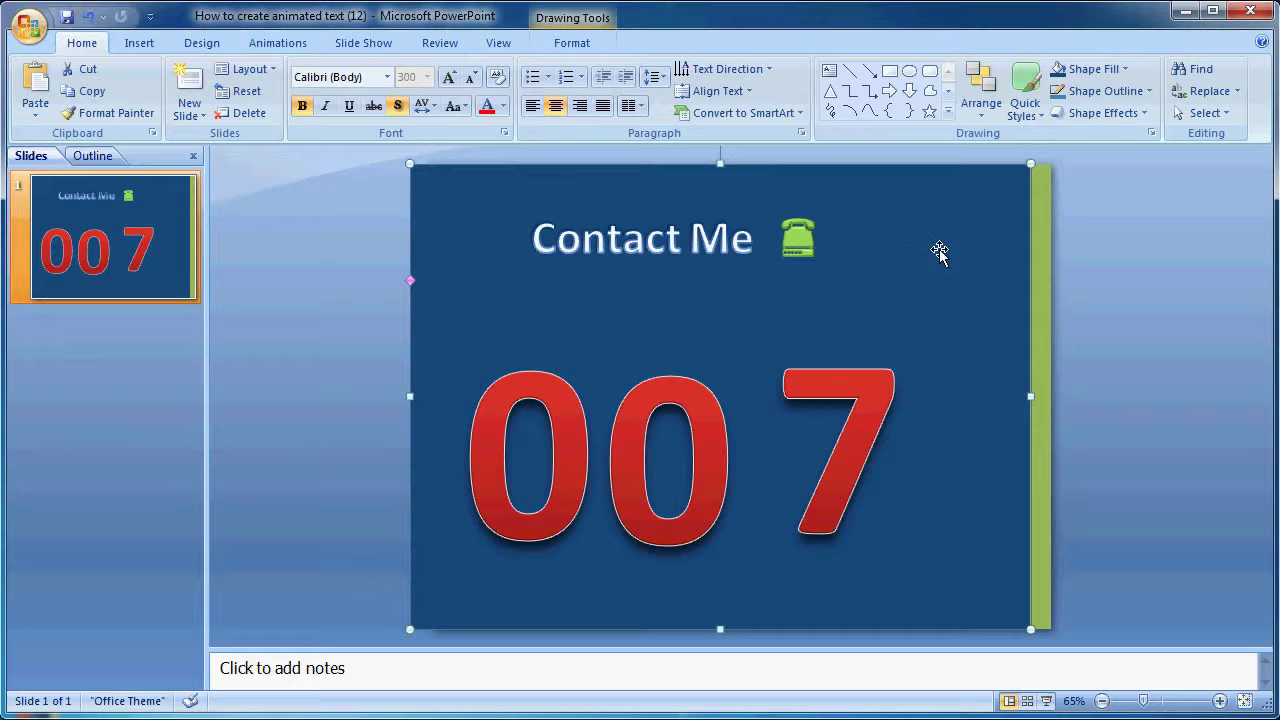
drag(940, 252, 951, 252)
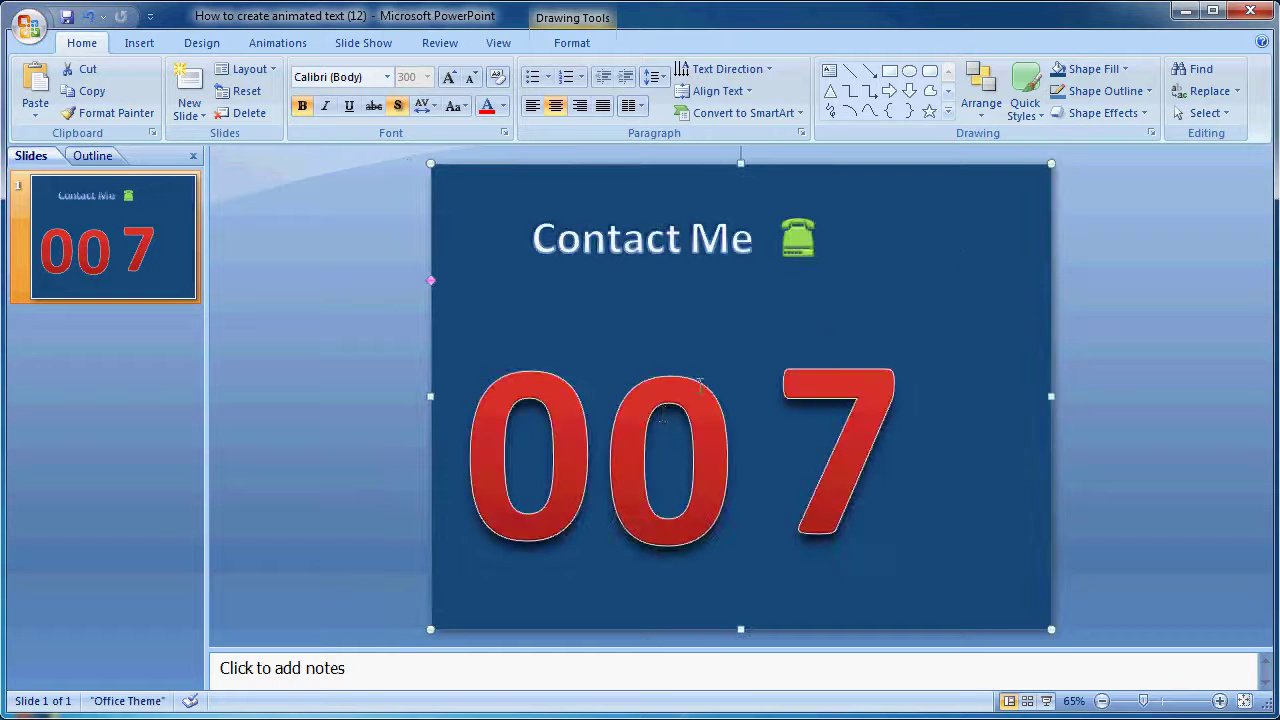
shift+click(558, 425)
shift+click(665, 430)
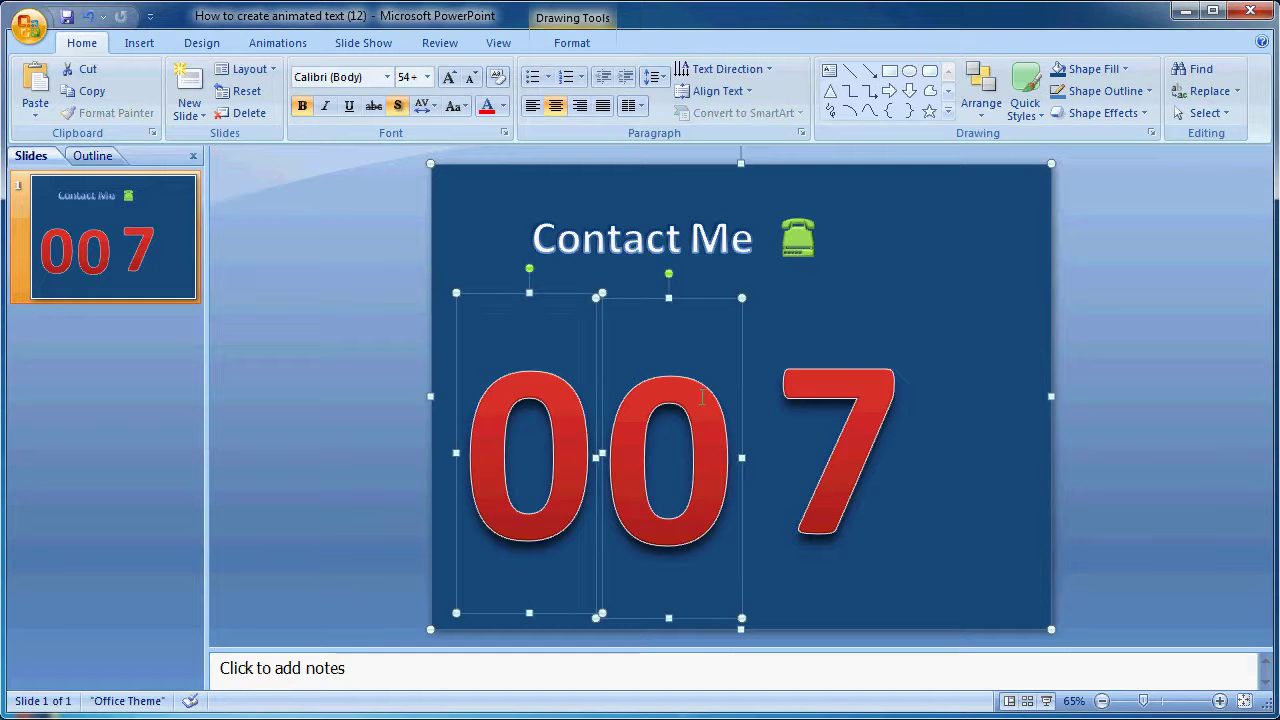
shift+click(850, 395)
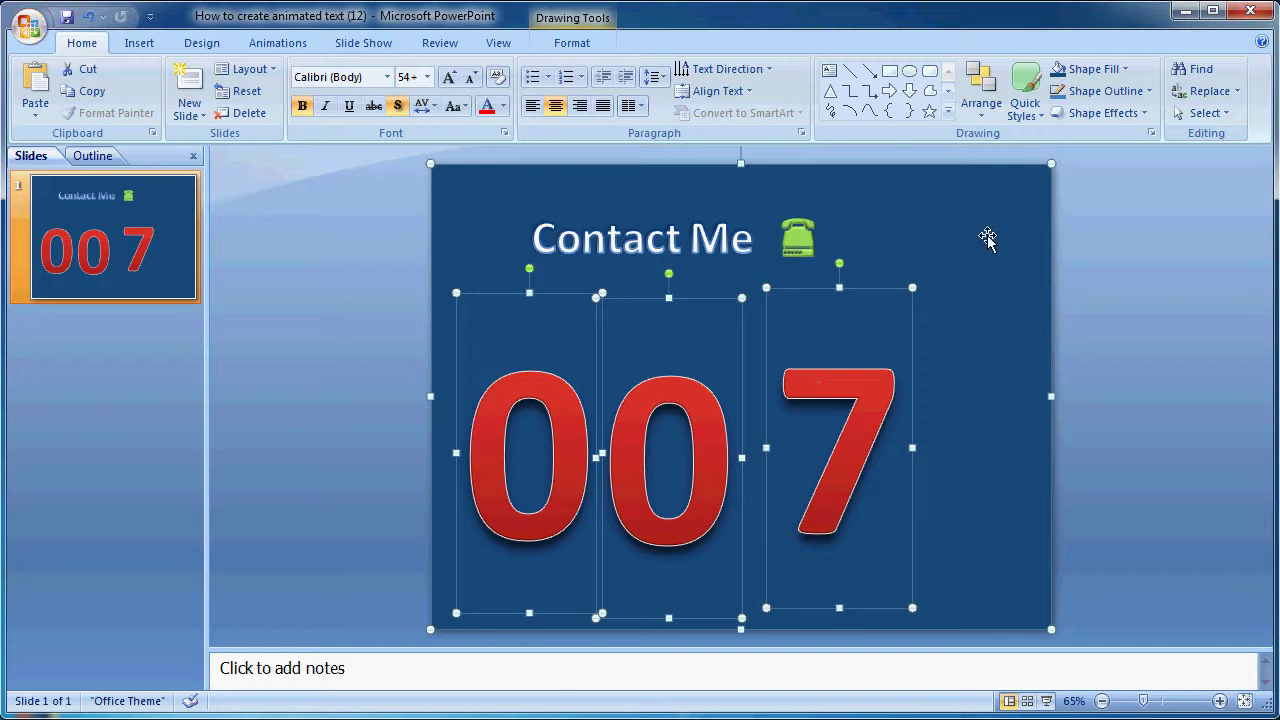
Align the selected 0, 0 and 7 by centre and middle so they overlap.
click(572, 43)
click(1005, 68)
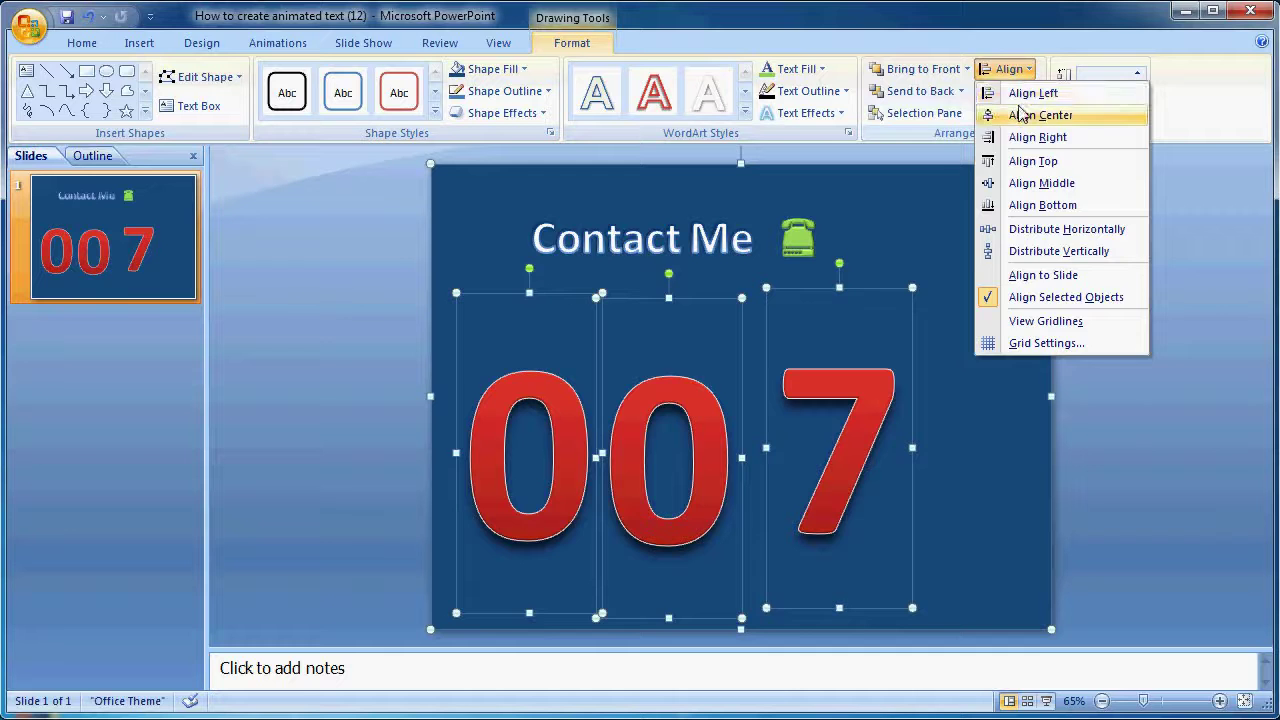
click(1022, 114)
click(1005, 68)
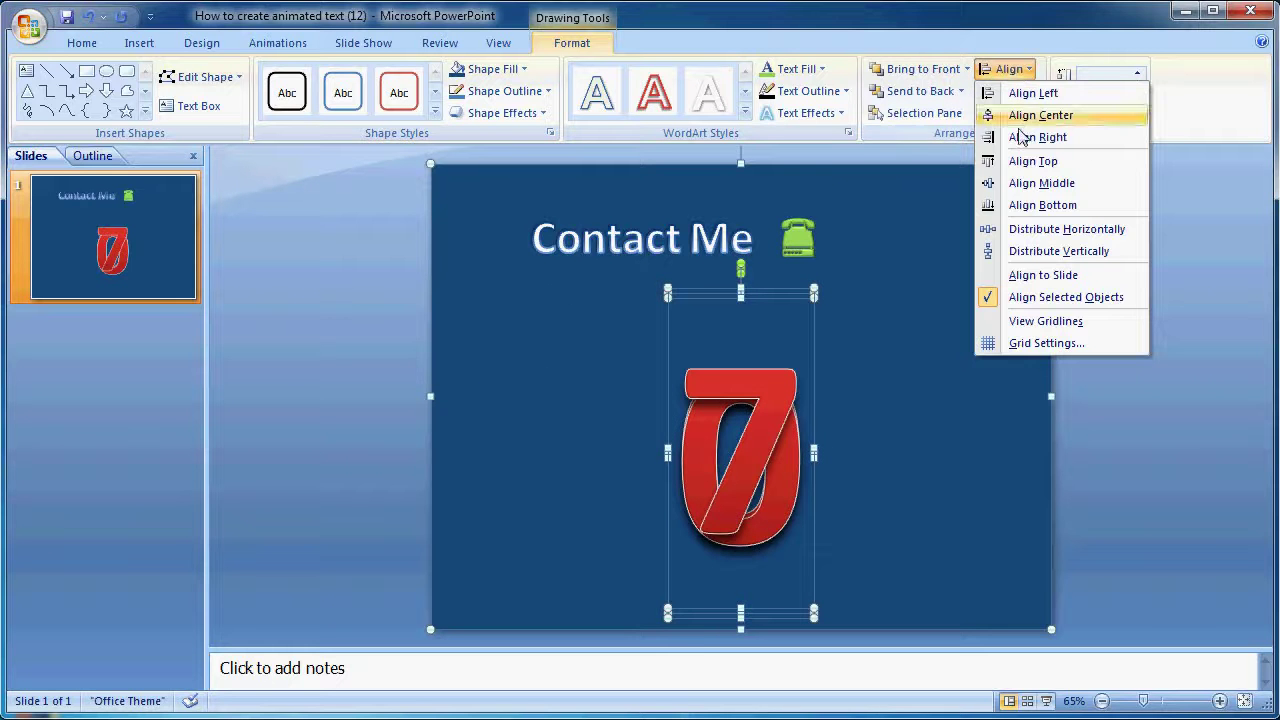
click(1030, 183)
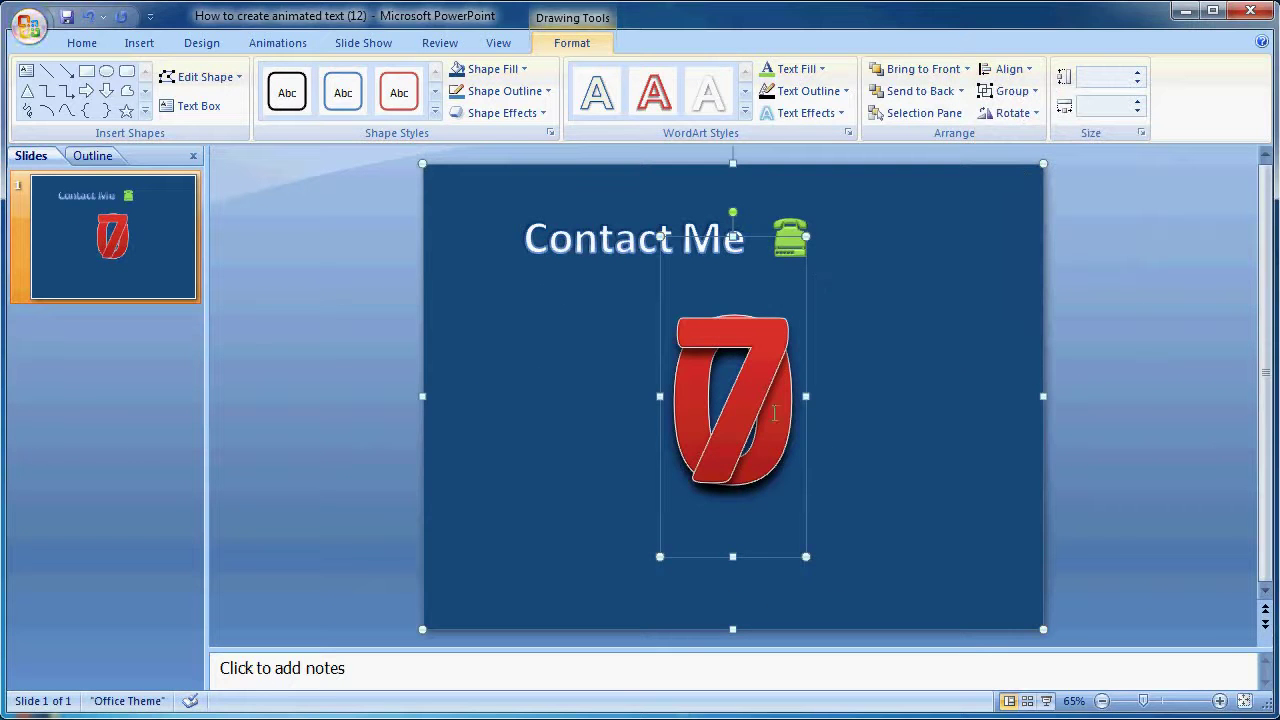
click(1089, 321)
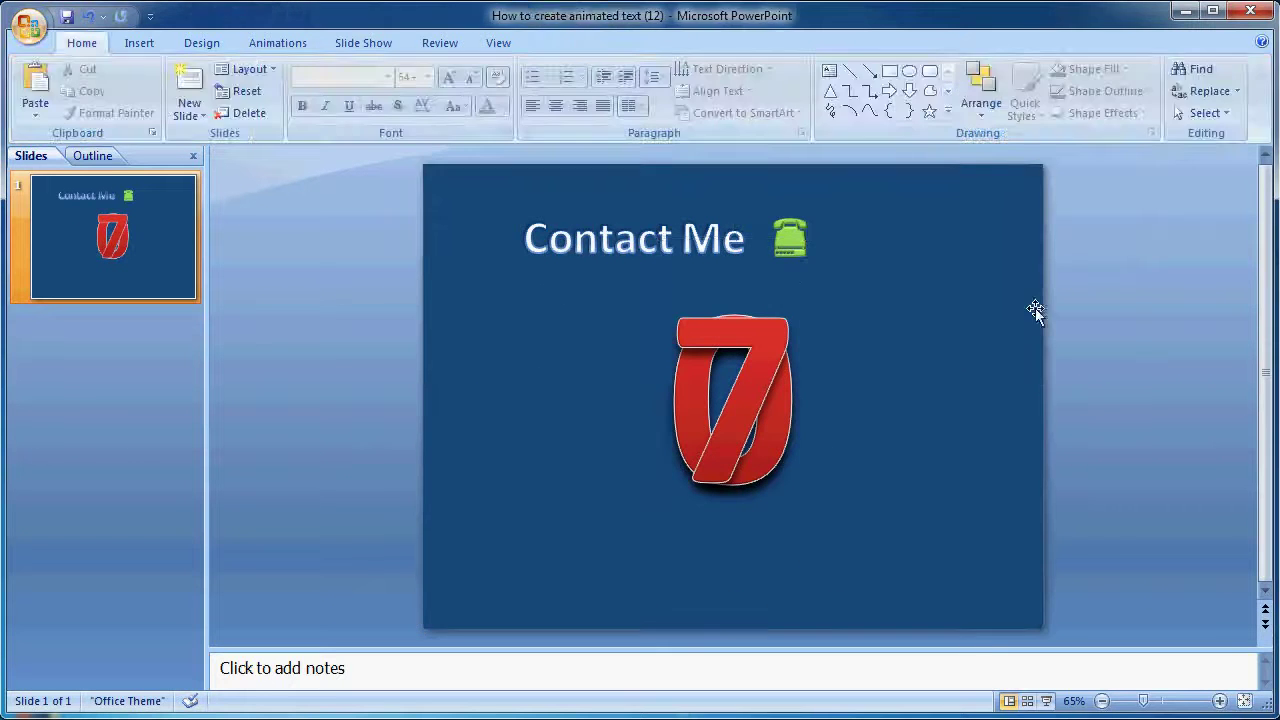
Open the Custom Animation pane and the Selection and Visibility pane.
click(242, 43)
click(120, 105)
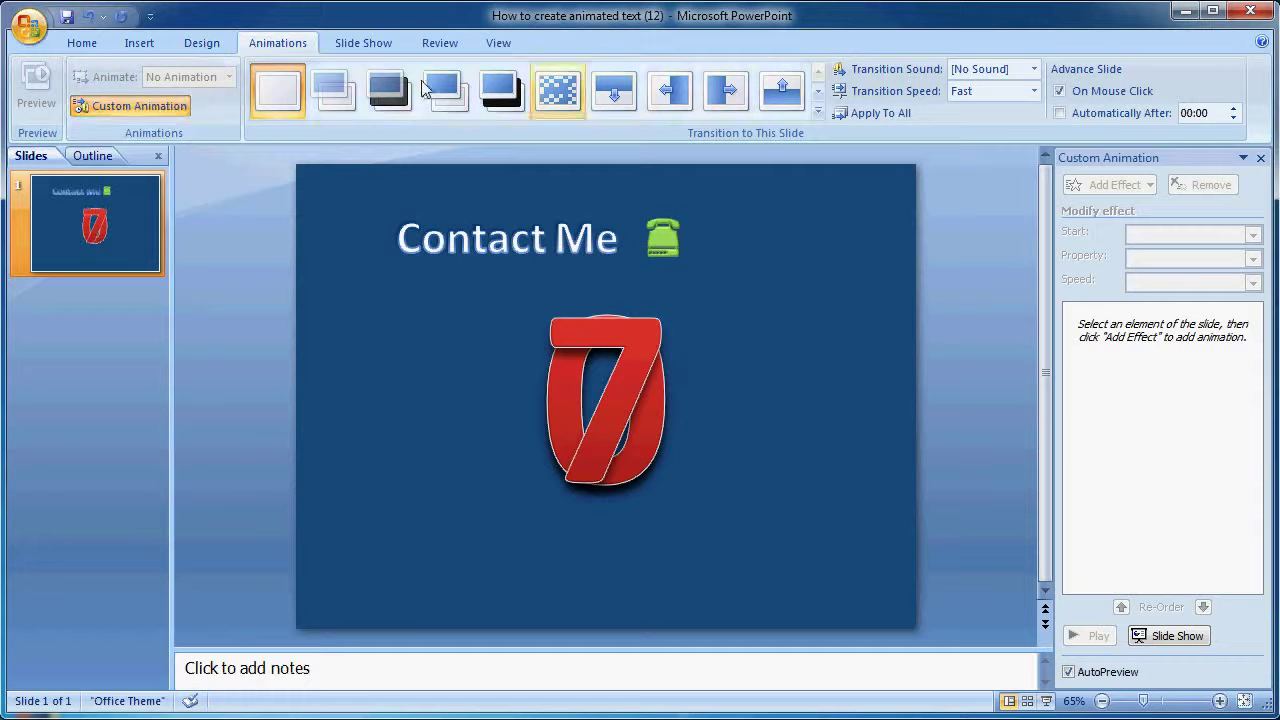
click(82, 43)
click(1203, 113)
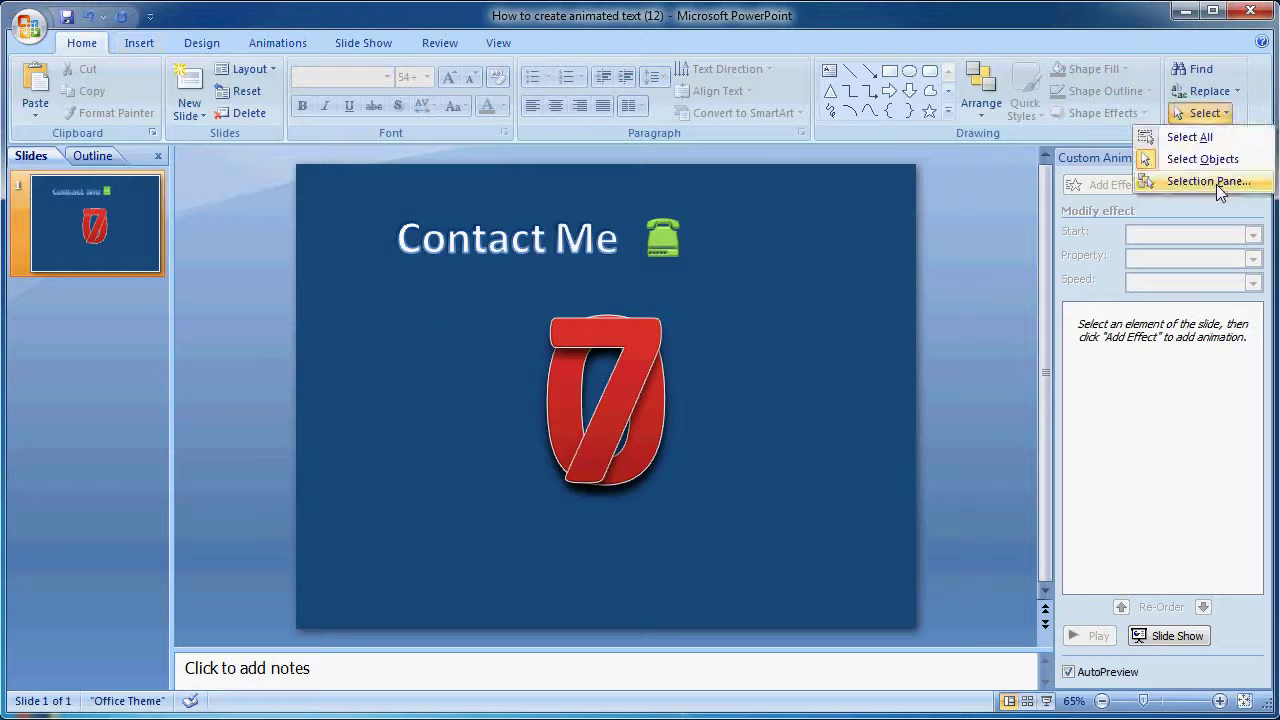
click(1207, 181)
Hide all six shapes one by one in the Selection pane, then show them all again.
click(1255, 199)
click(1255, 225)
click(1255, 251)
click(1255, 277)
click(1255, 303)
click(1255, 329)
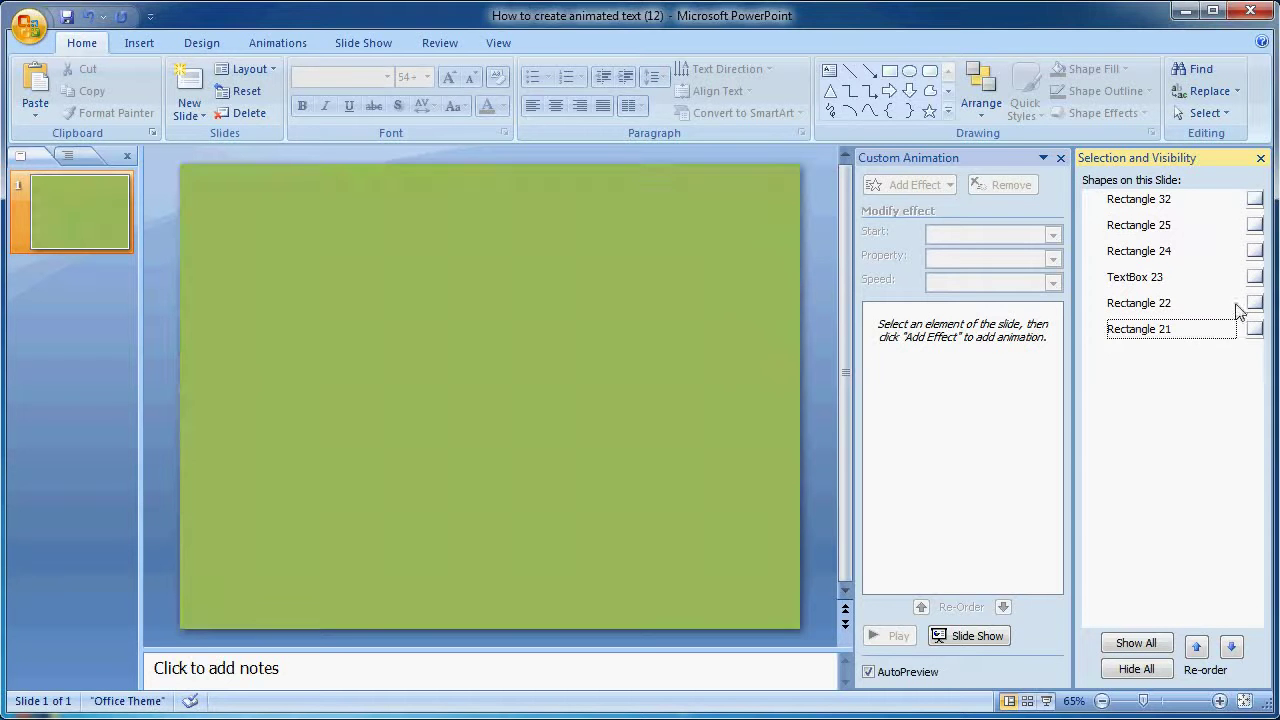
click(1255, 329)
click(1255, 303)
click(1255, 277)
click(1255, 251)
click(1255, 225)
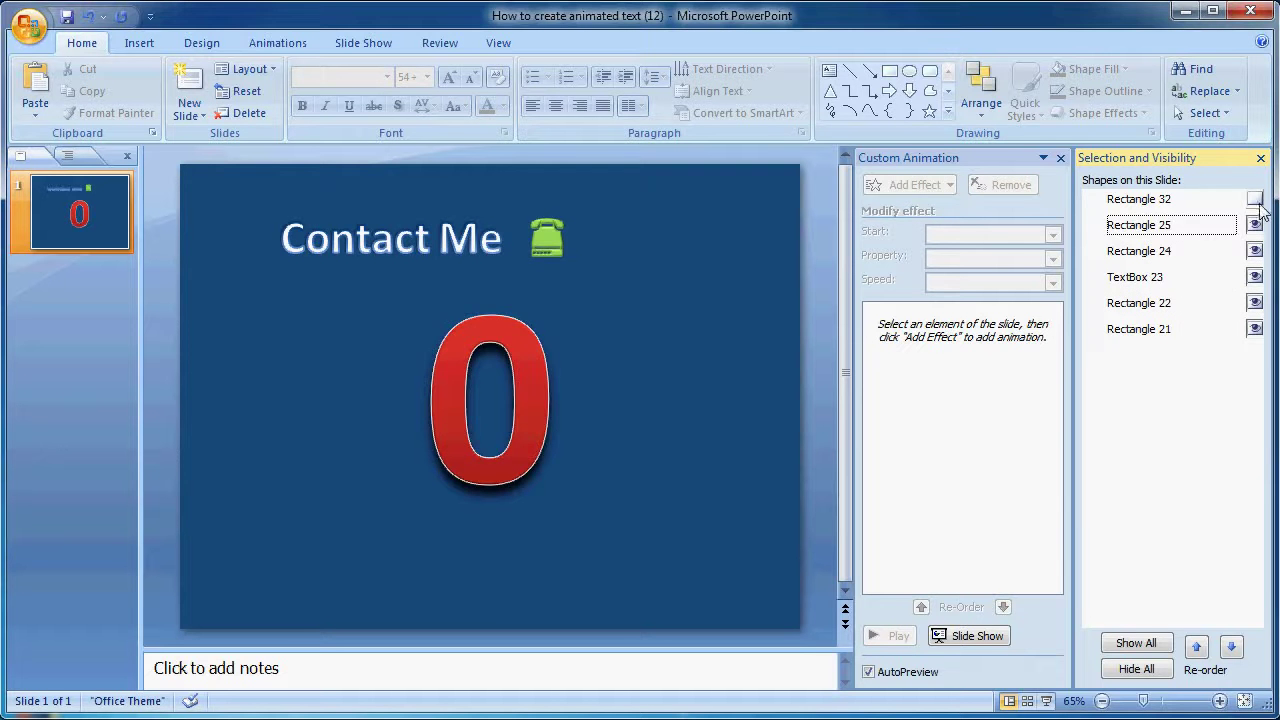
click(1255, 199)
Select the 'Contact Me' title to give it an entrance effect.
click(473, 238)
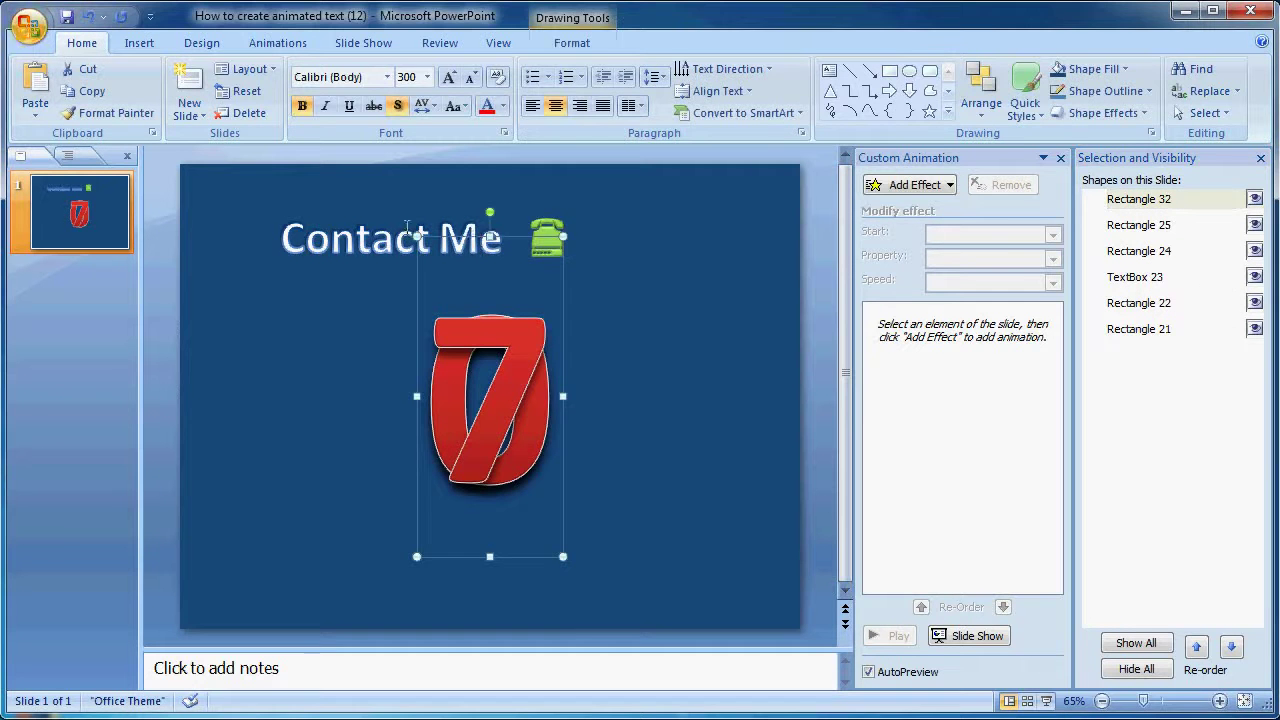
click(392, 240)
click(905, 184)
mouse_move(887, 208)
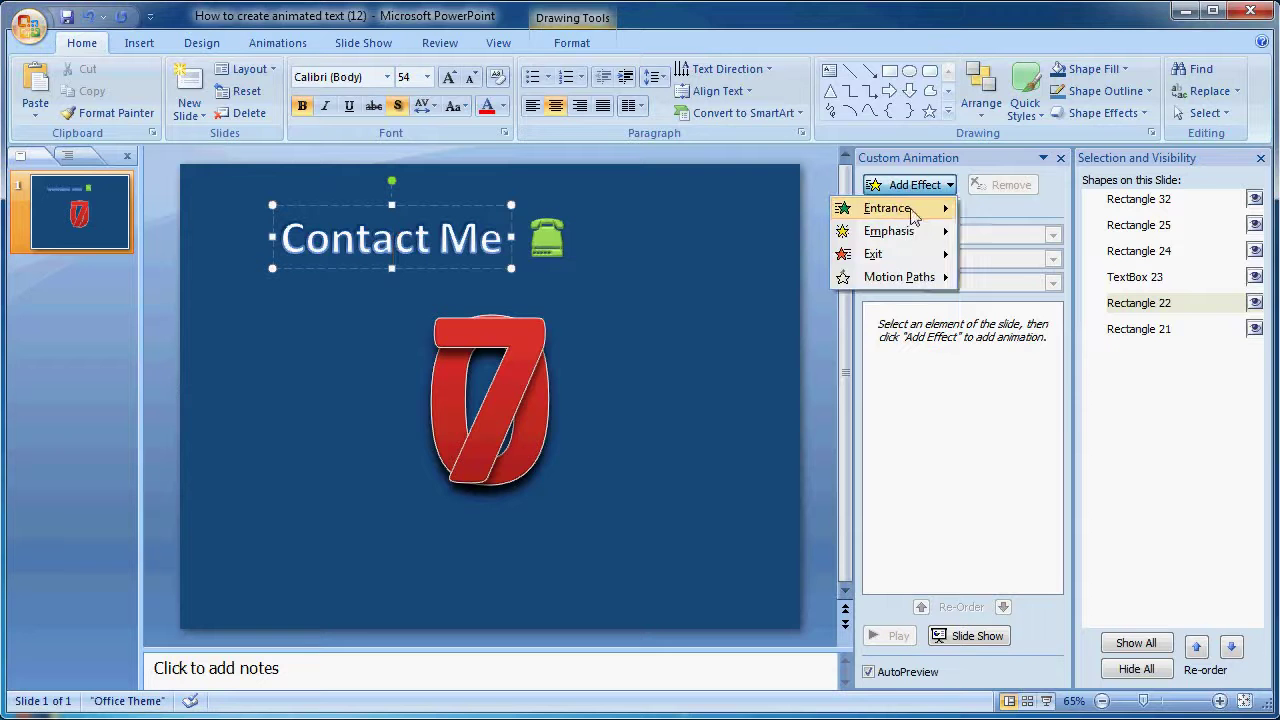
Give the 'Contact Me' title a Whip entrance starting With Previous.
click(1029, 419)
scroll(757, 510, down, 3)
scroll(757, 510, down, 1)
click(608, 540)
click(651, 572)
click(1040, 235)
click(985, 271)
Give the phone icon a Swish entrance, After Previous, with a 0.5-second delay.
click(552, 220)
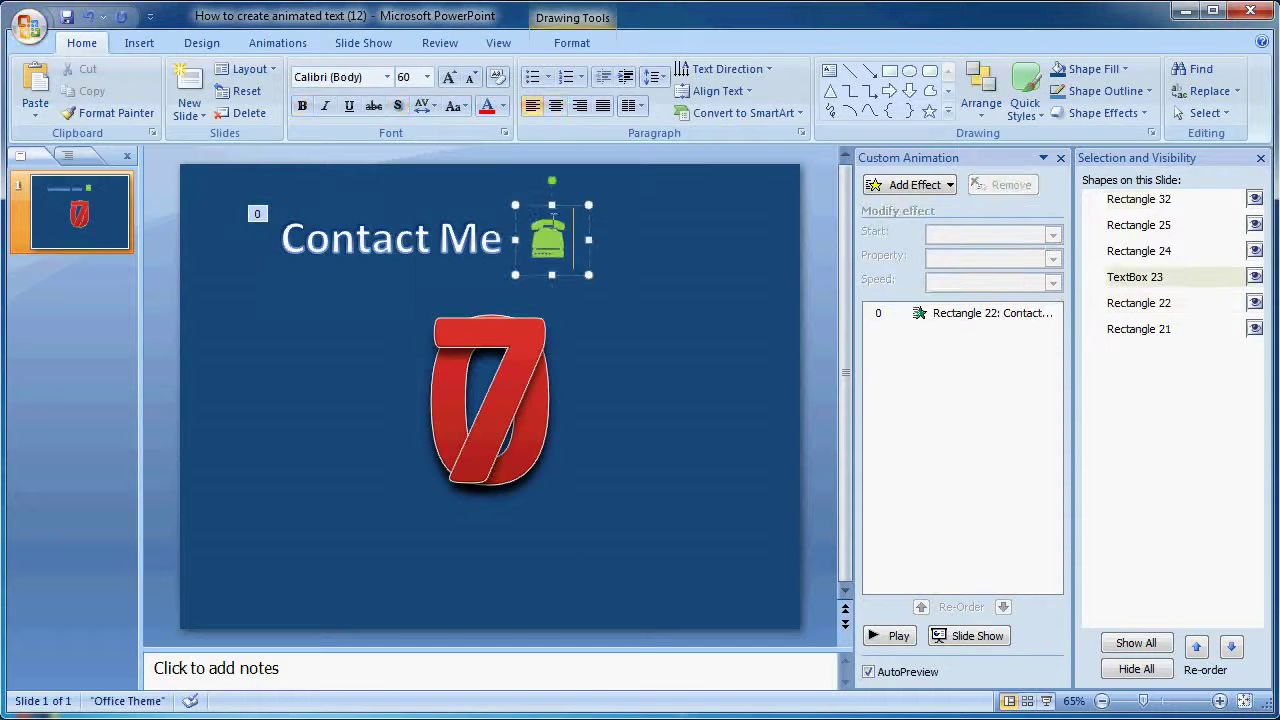
click(905, 185)
mouse_move(887, 208)
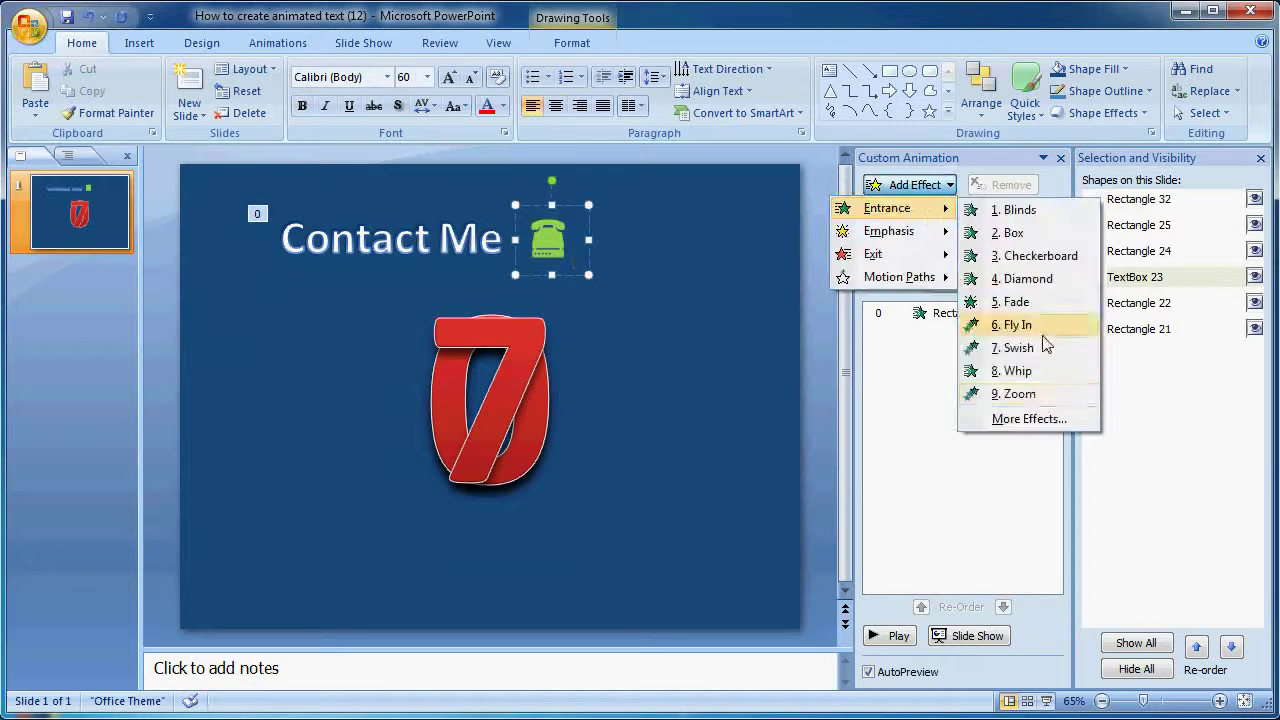
click(1030, 420)
click(672, 487)
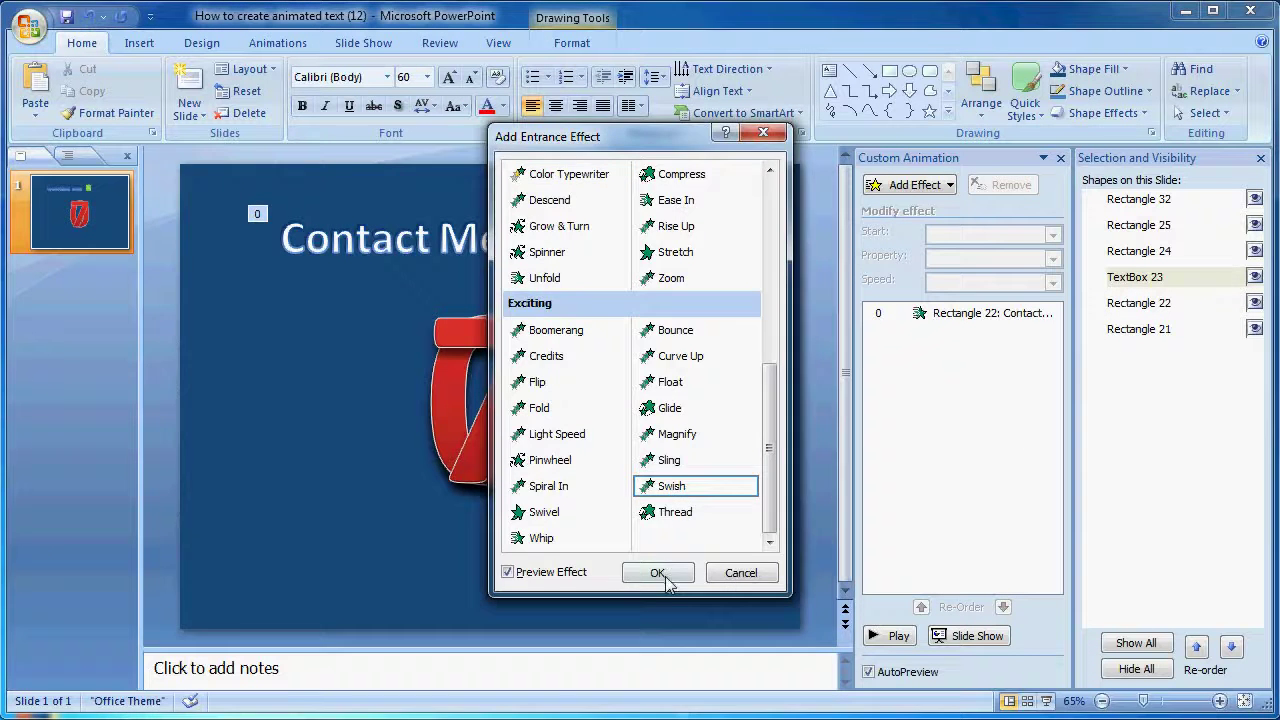
click(657, 572)
click(1020, 236)
click(980, 291)
click(1046, 335)
click(920, 452)
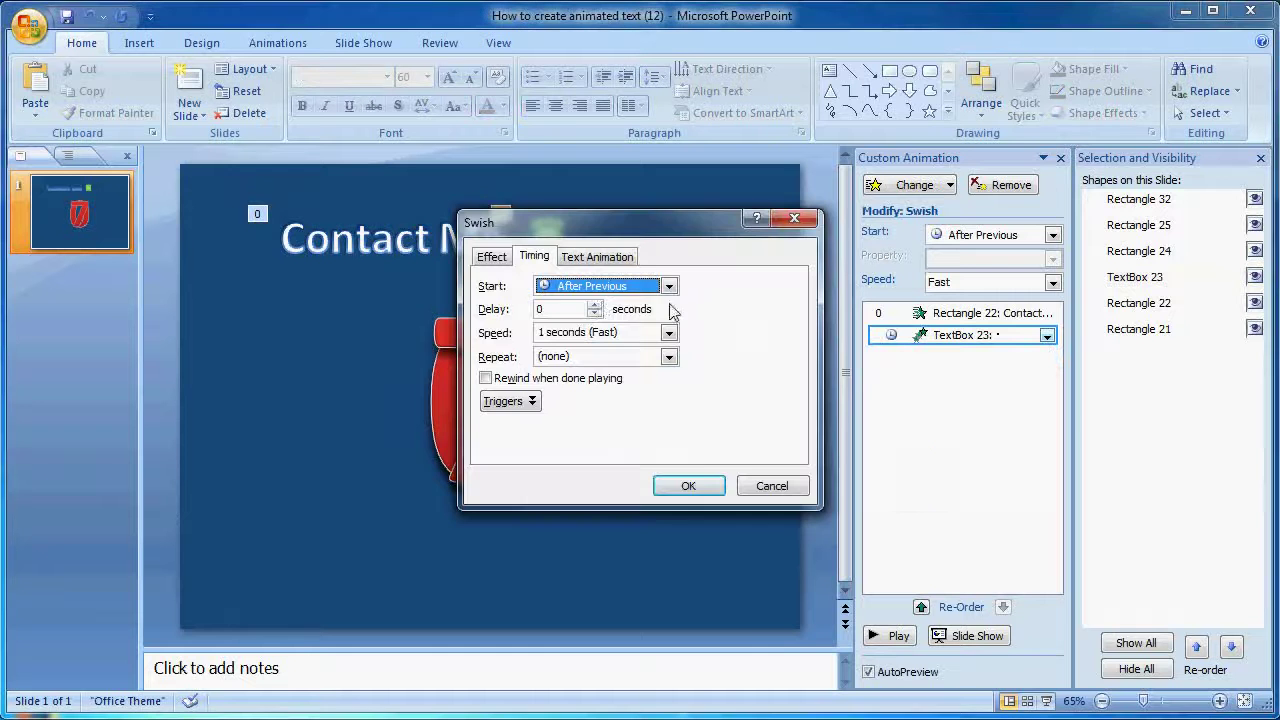
click(595, 304)
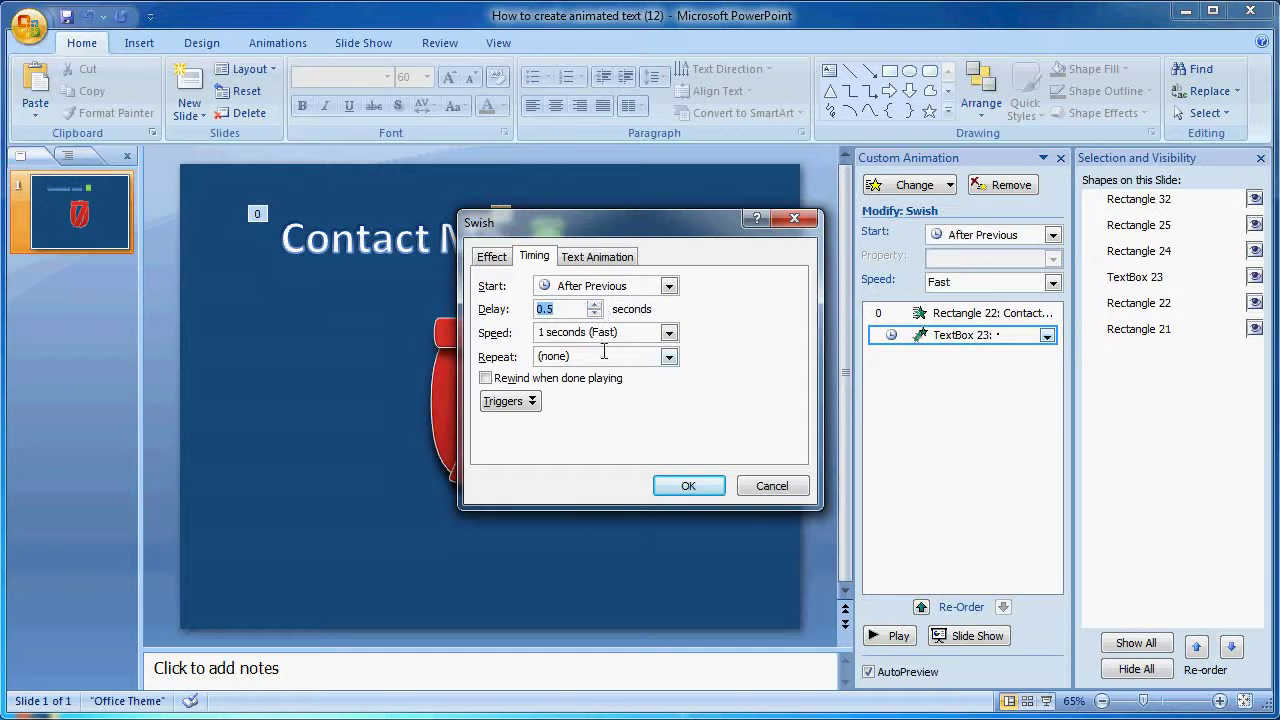
click(661, 485)
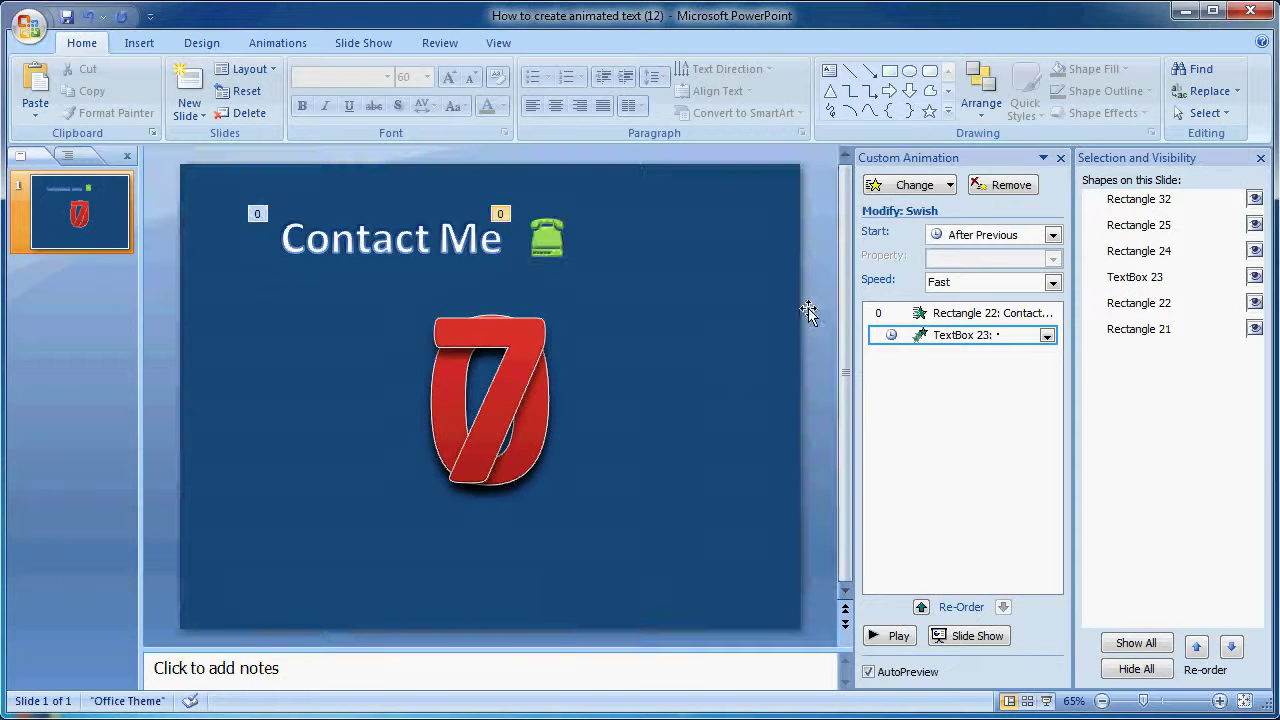
Hide the red 7 and both red 0 shapes in the Selection pane.
click(1255, 199)
click(1255, 225)
click(1255, 251)
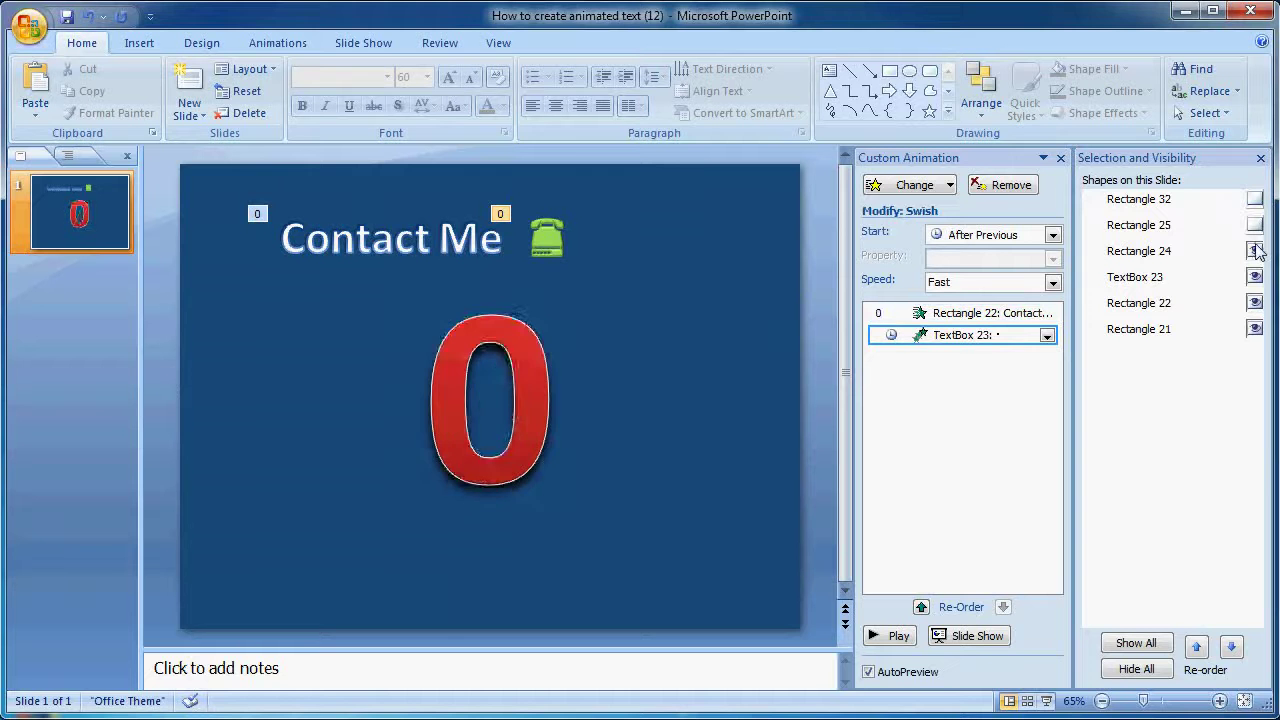
Show the first red 0 again and apply a Fade entrance to it.
click(1255, 251)
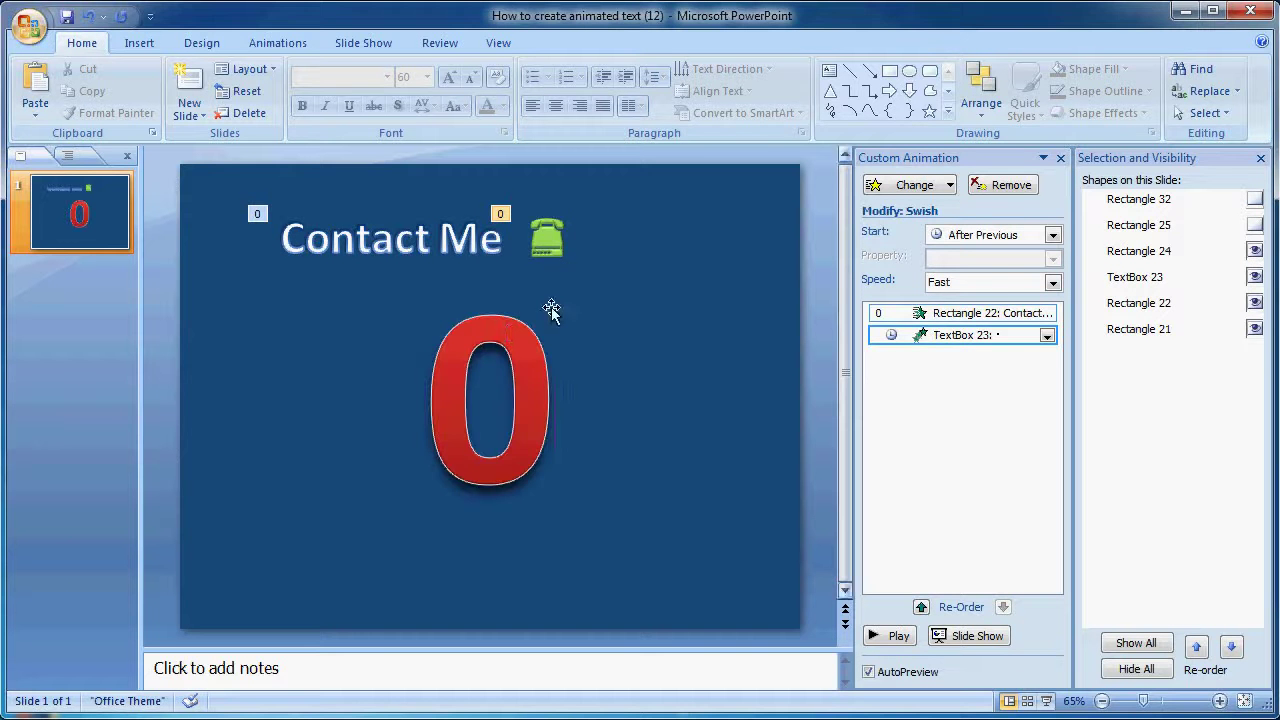
click(508, 333)
click(908, 185)
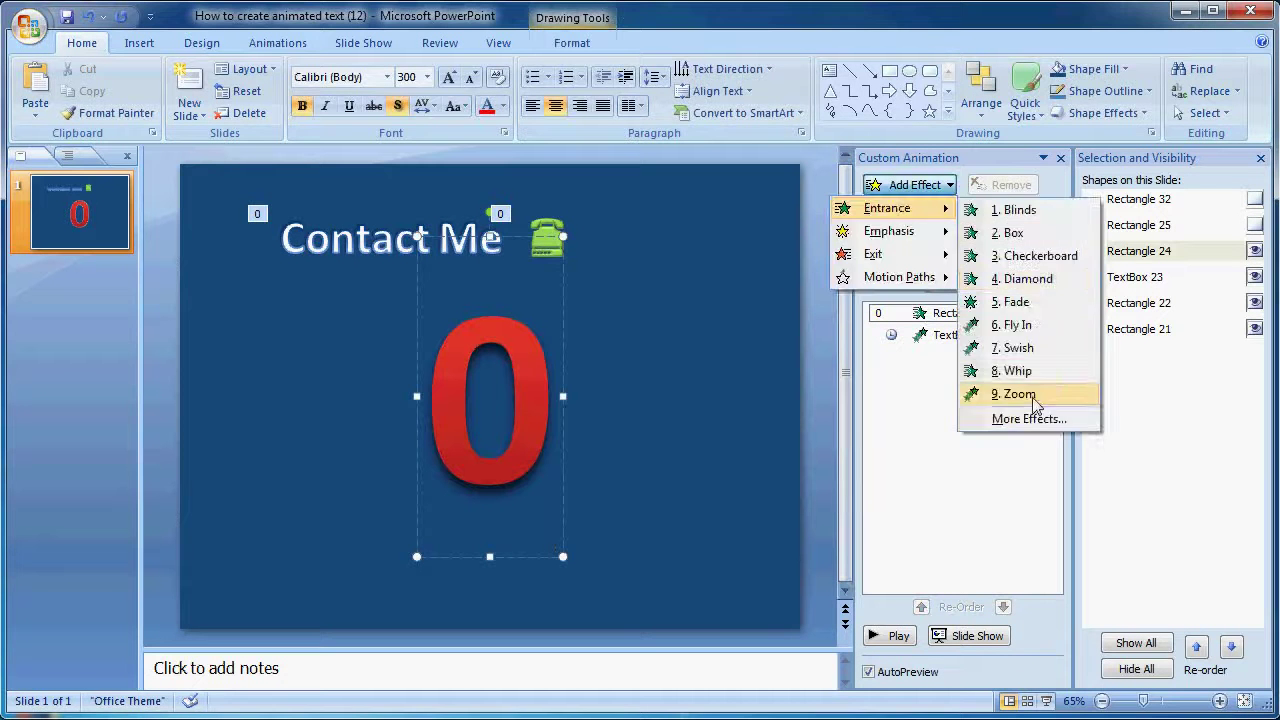
click(1029, 419)
drag(788, 433, 778, 357)
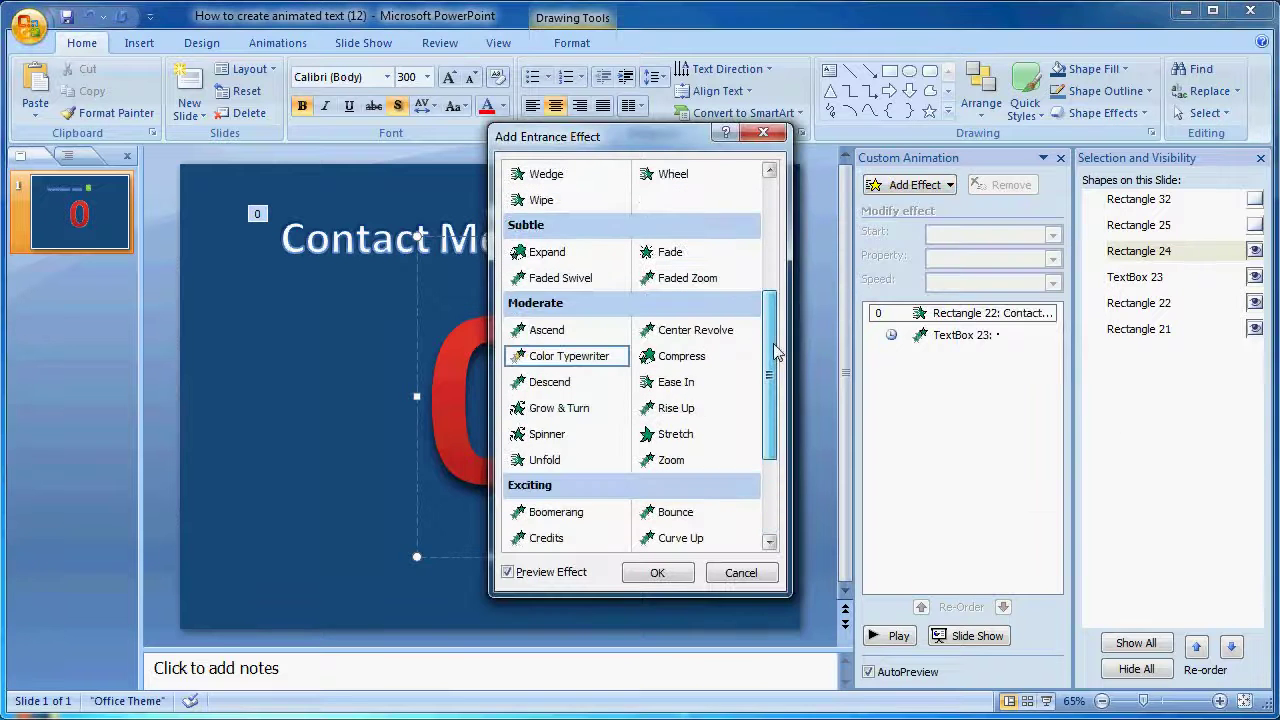
click(680, 258)
click(657, 572)
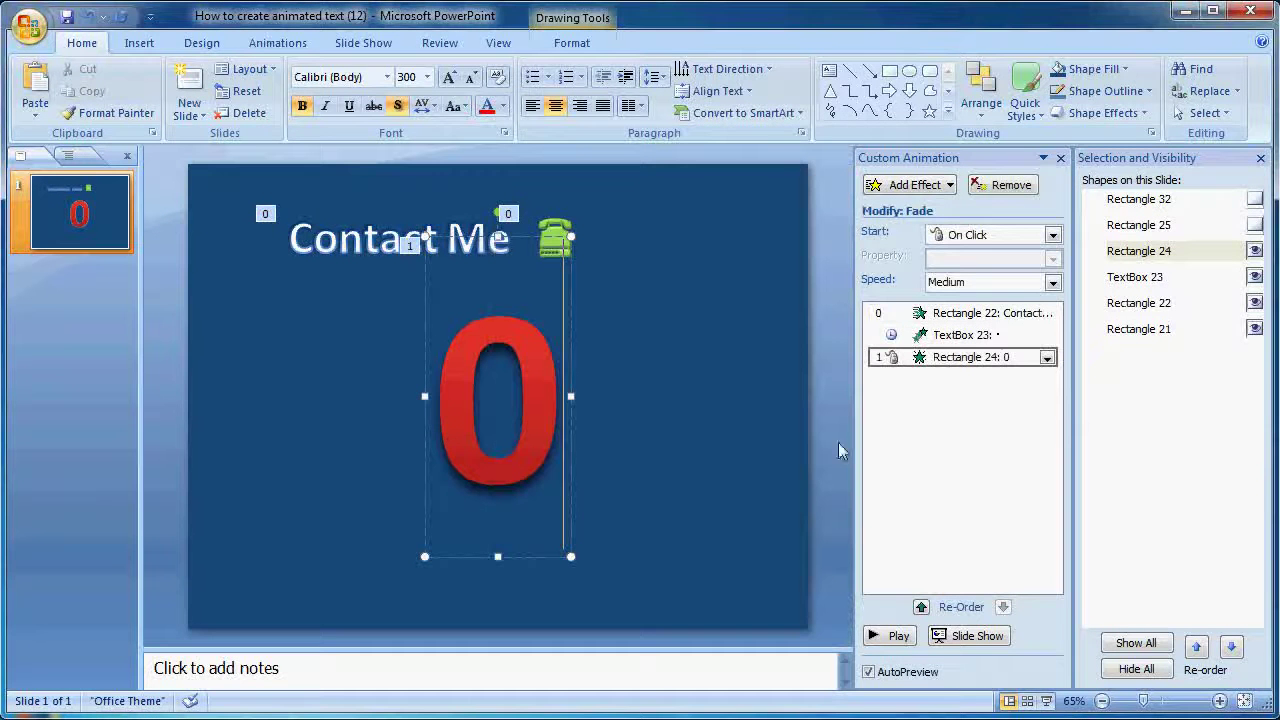
Set the Fade to After Previous, Fast, 0.5-second delay, then show and select the second 0.
click(1052, 234)
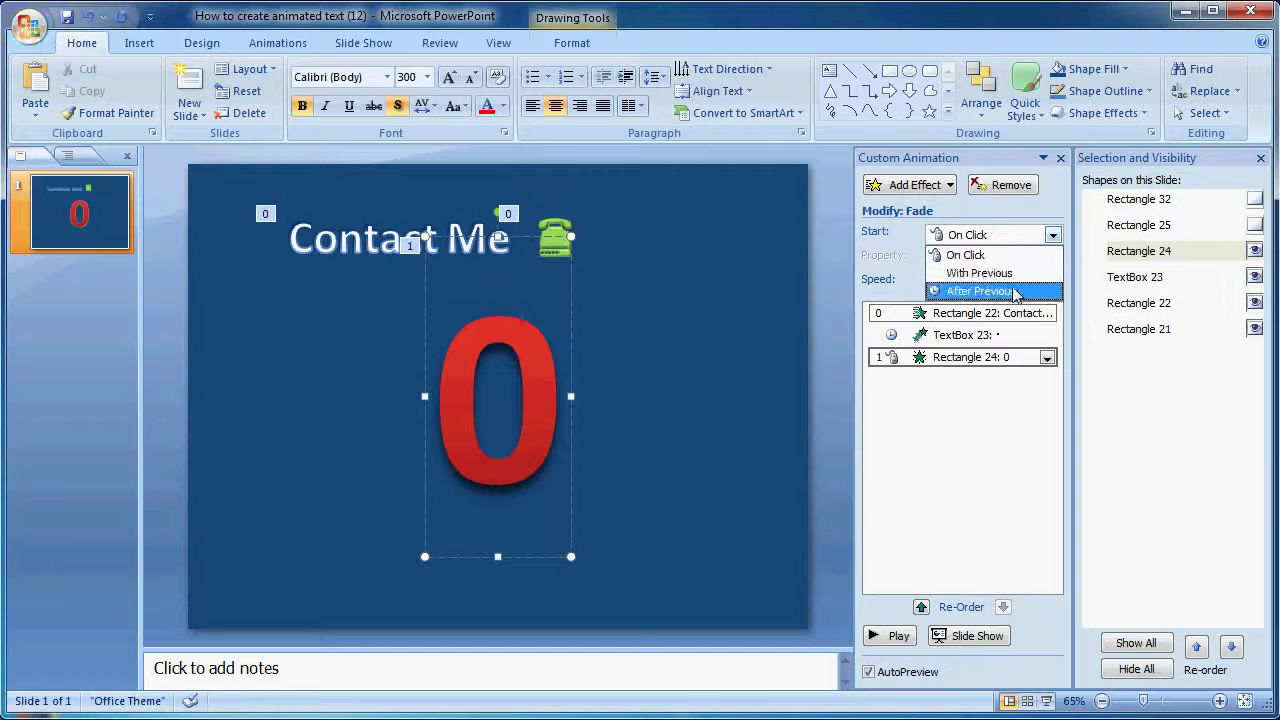
click(1000, 289)
click(1005, 283)
click(980, 340)
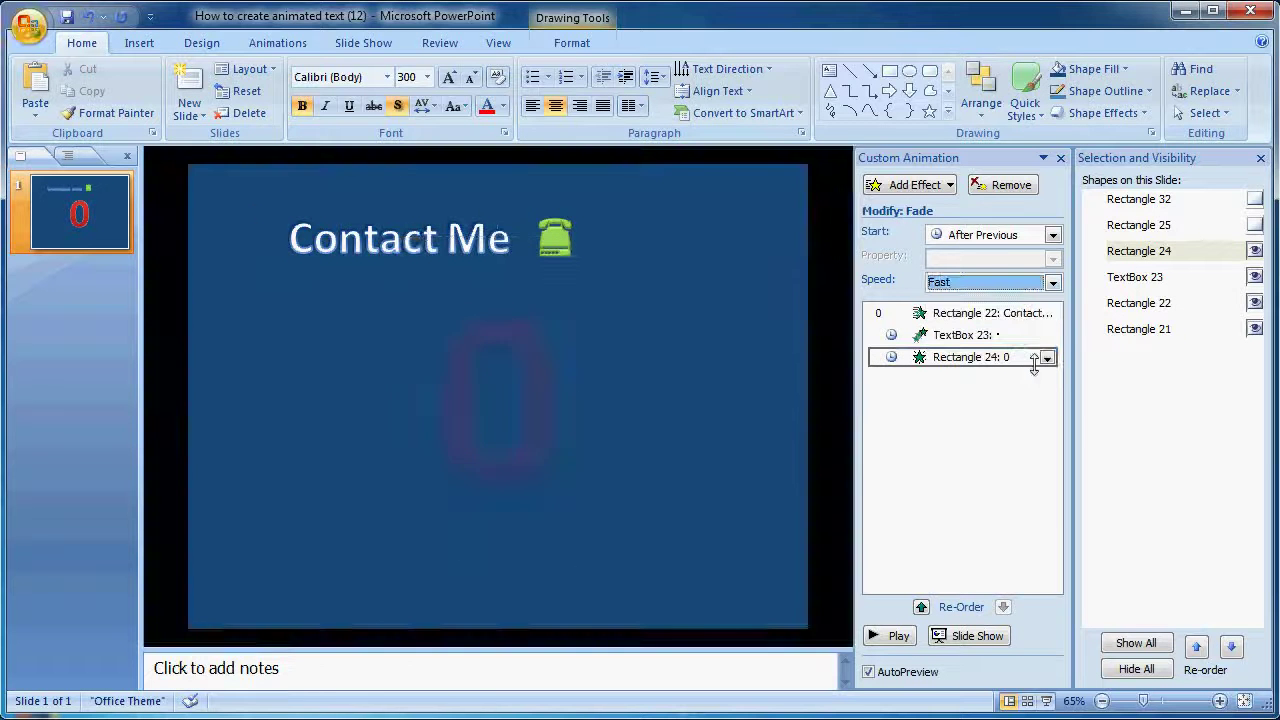
click(1046, 357)
click(957, 472)
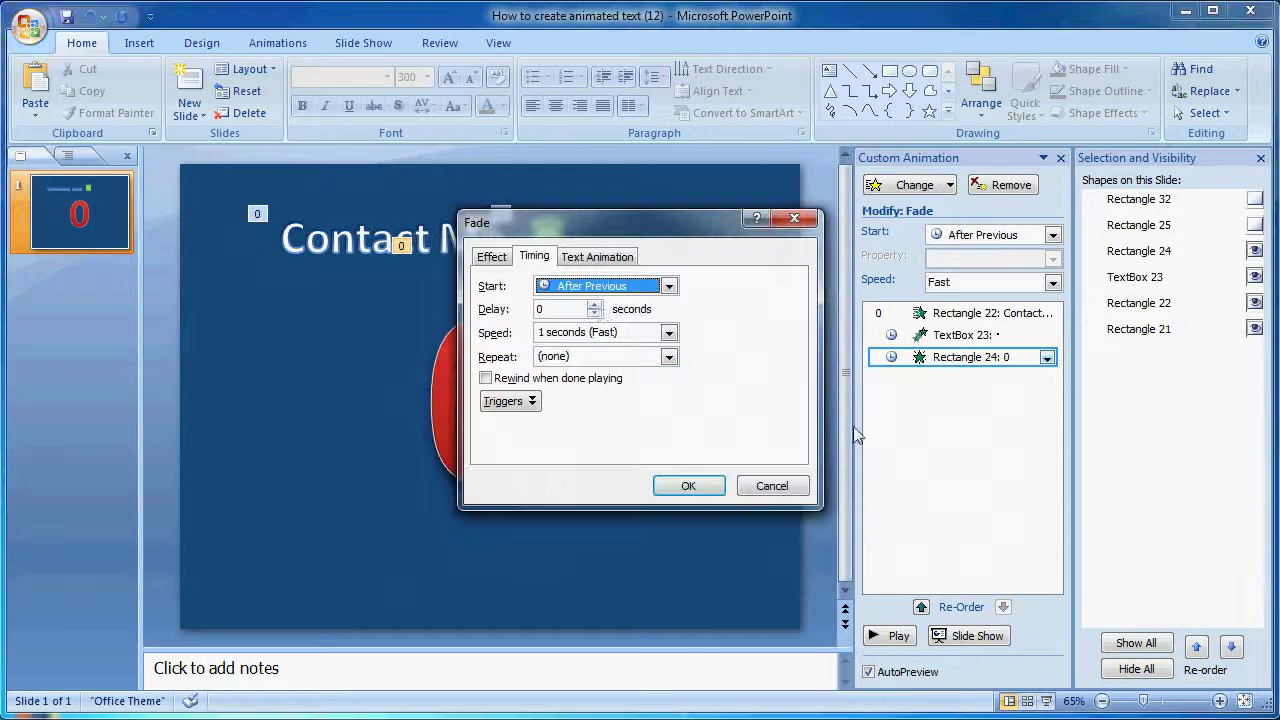
click(595, 304)
click(675, 487)
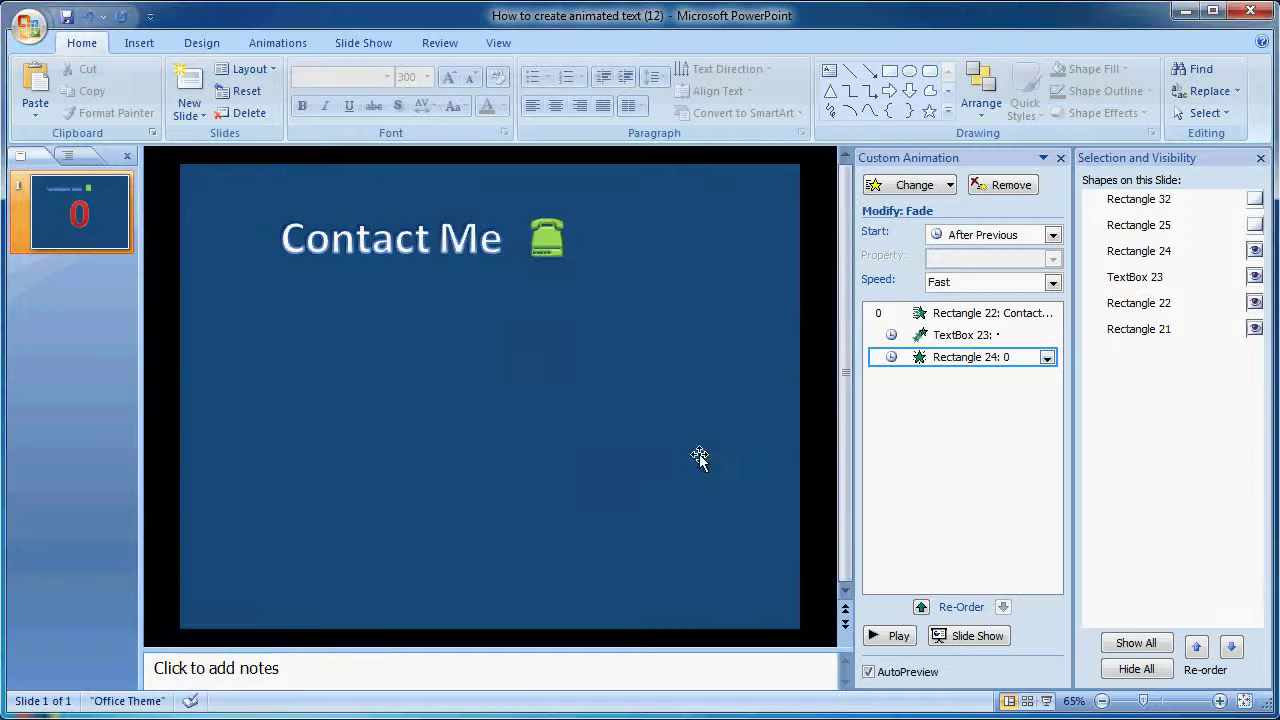
click(1252, 225)
click(487, 320)
Apply the Zoom entrance effect to the second red 0.
click(905, 185)
click(1029, 419)
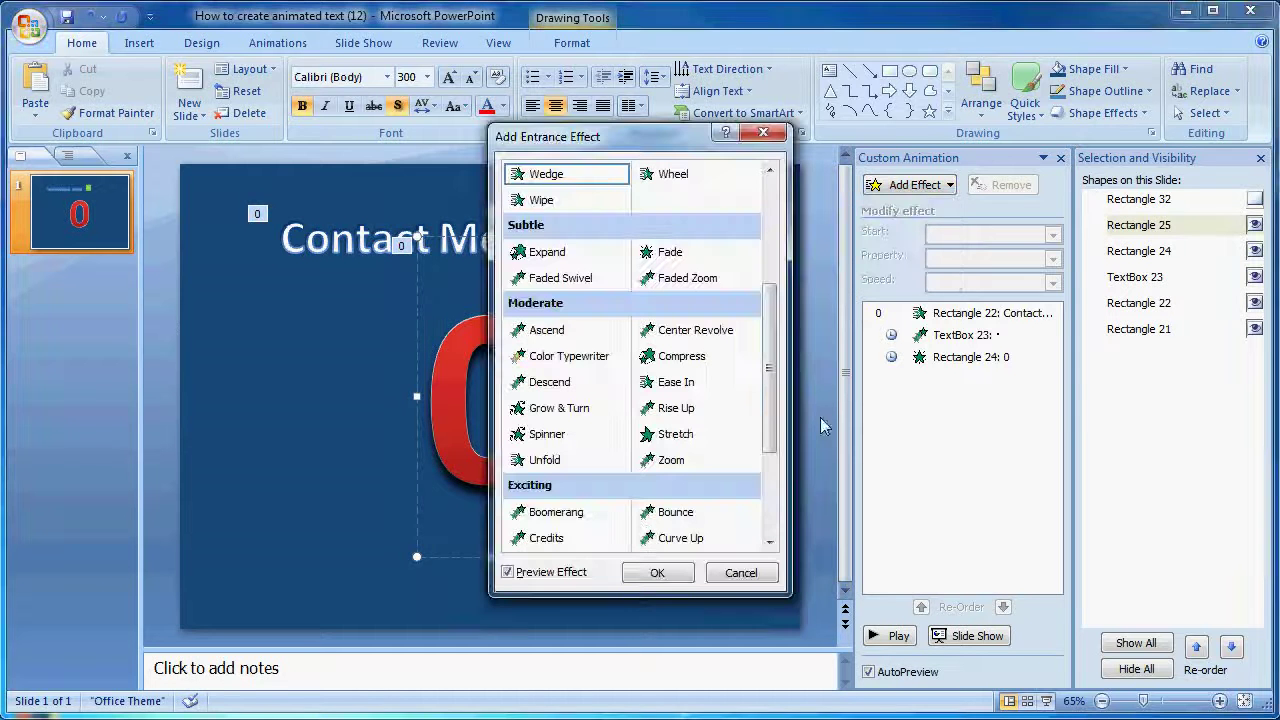
click(685, 462)
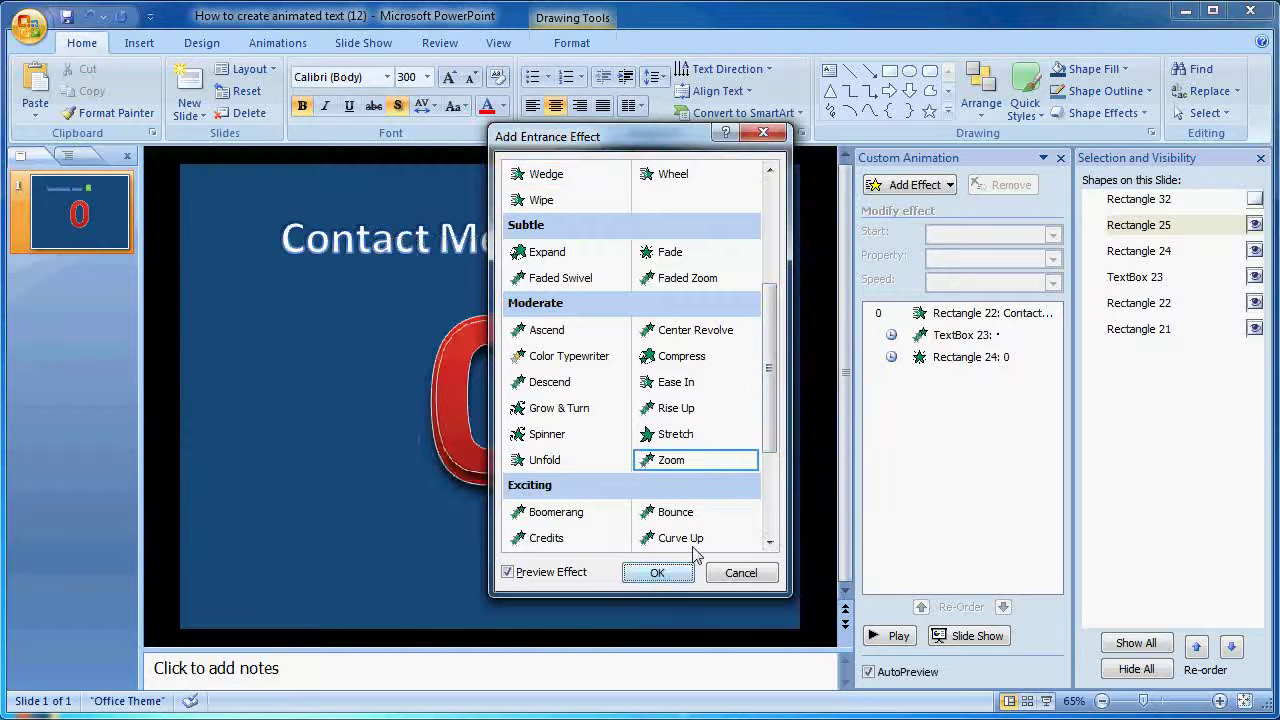
click(657, 572)
Make the 0's Zoom start After Previous, from Screen Center, with a 0.5-second delay.
click(997, 236)
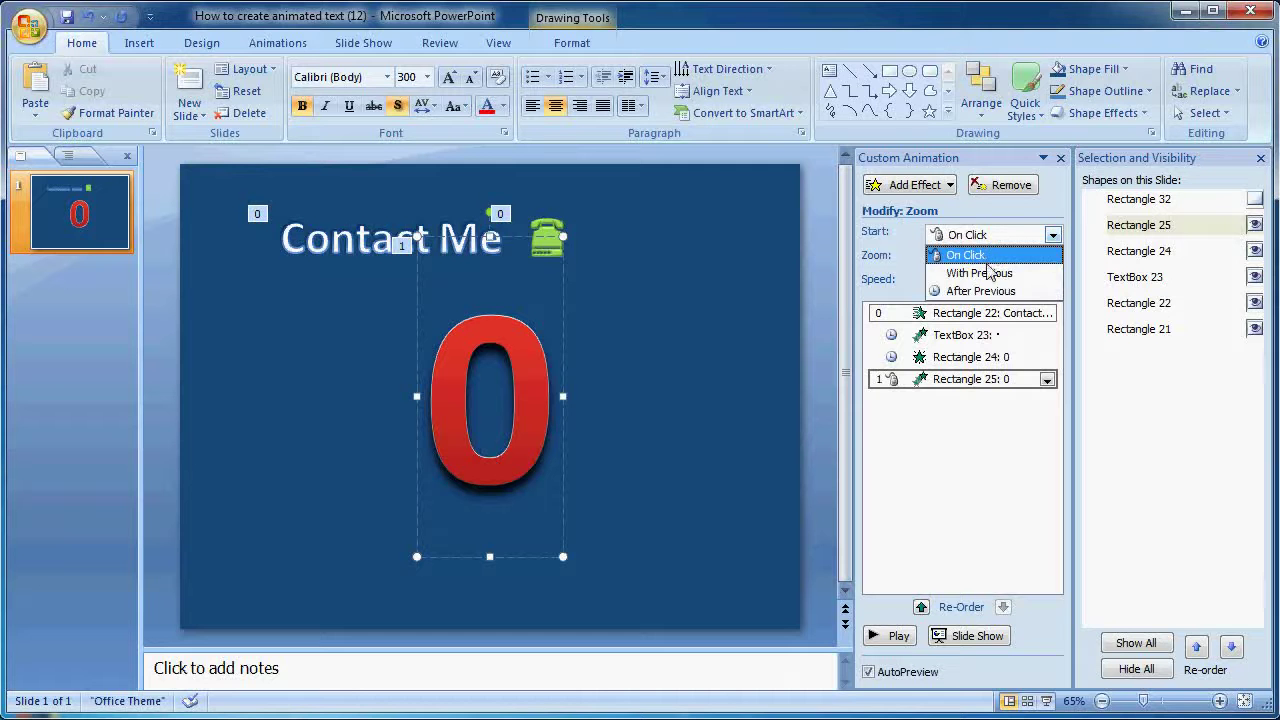
click(1003, 291)
click(1053, 259)
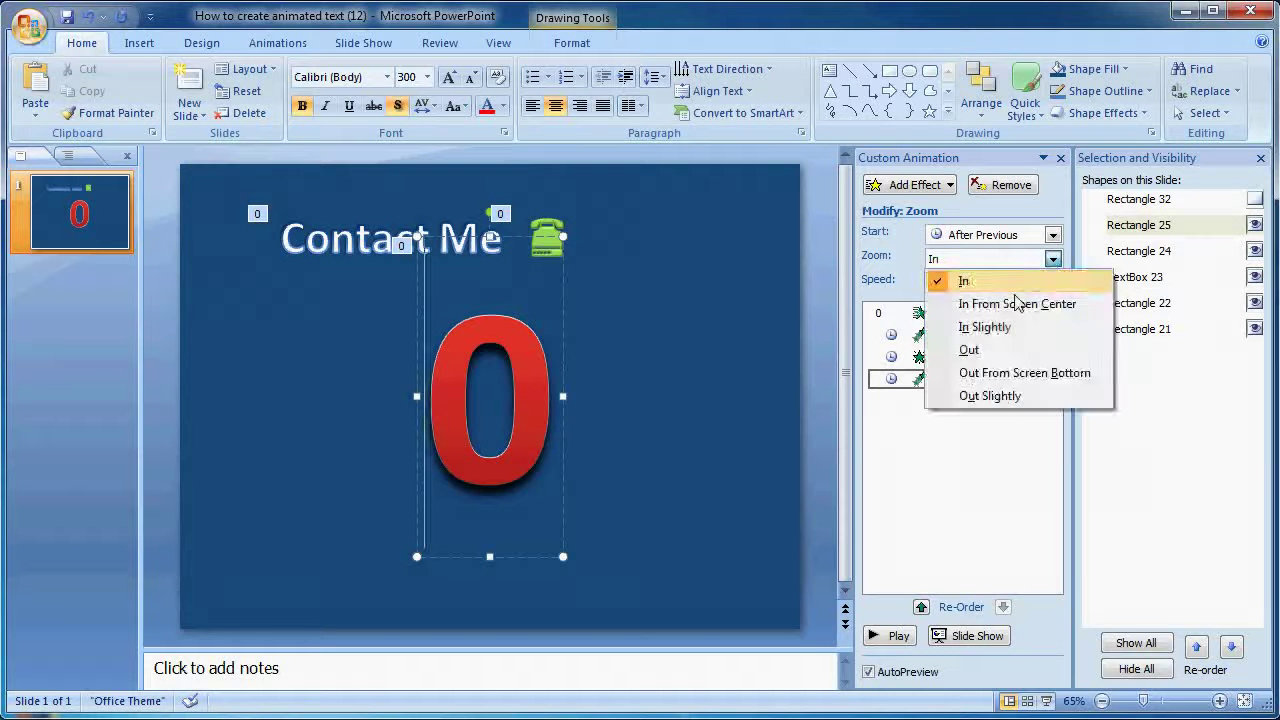
click(985, 303)
click(1046, 380)
click(957, 488)
click(594, 304)
click(675, 486)
click(788, 422)
Close the Selection pane and reselect the second red 0 for a motion path.
click(1260, 159)
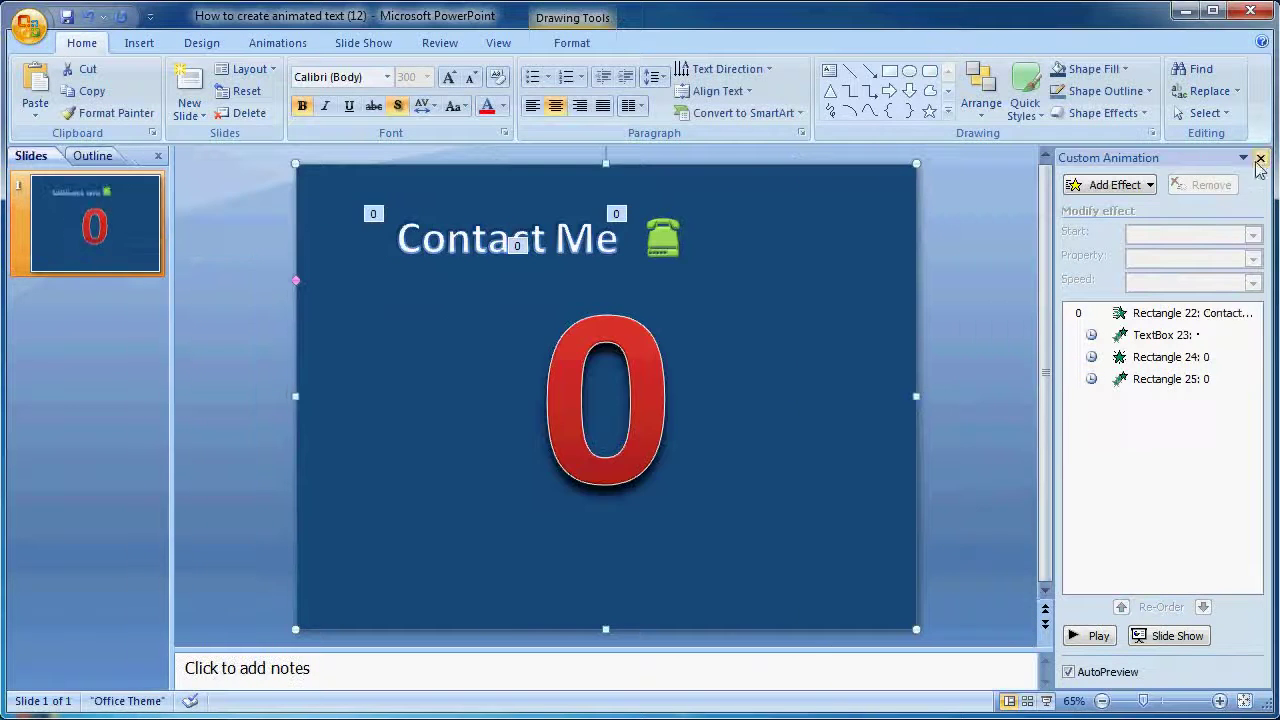
click(627, 325)
click(1110, 184)
mouse_move(1098, 277)
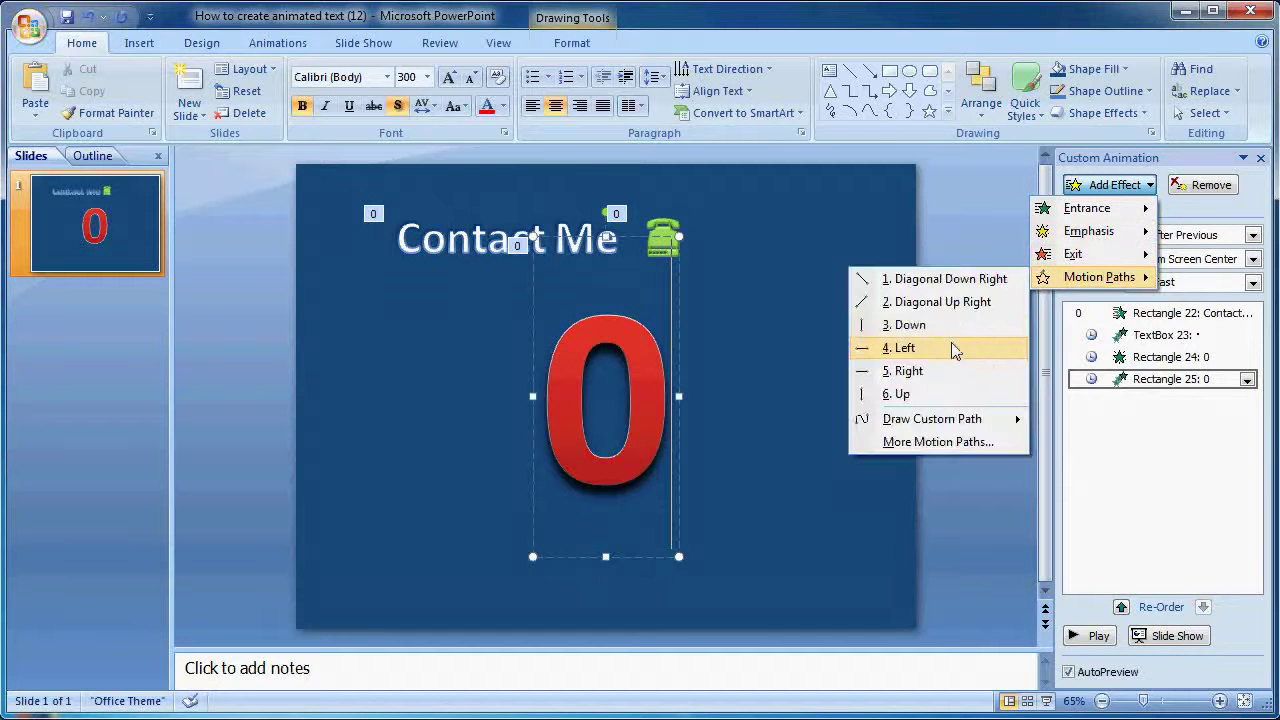
Add a shortened Left motion path to the 0, starting After Previous.
click(951, 347)
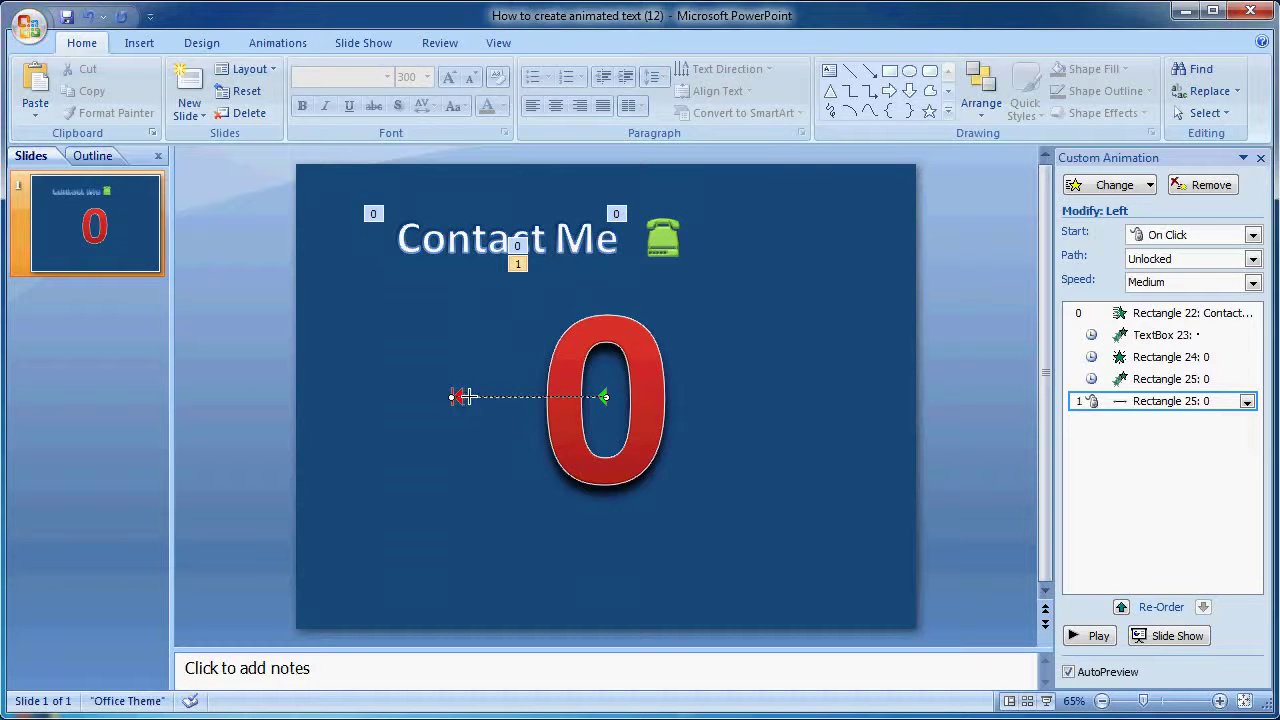
drag(467, 396, 487, 396)
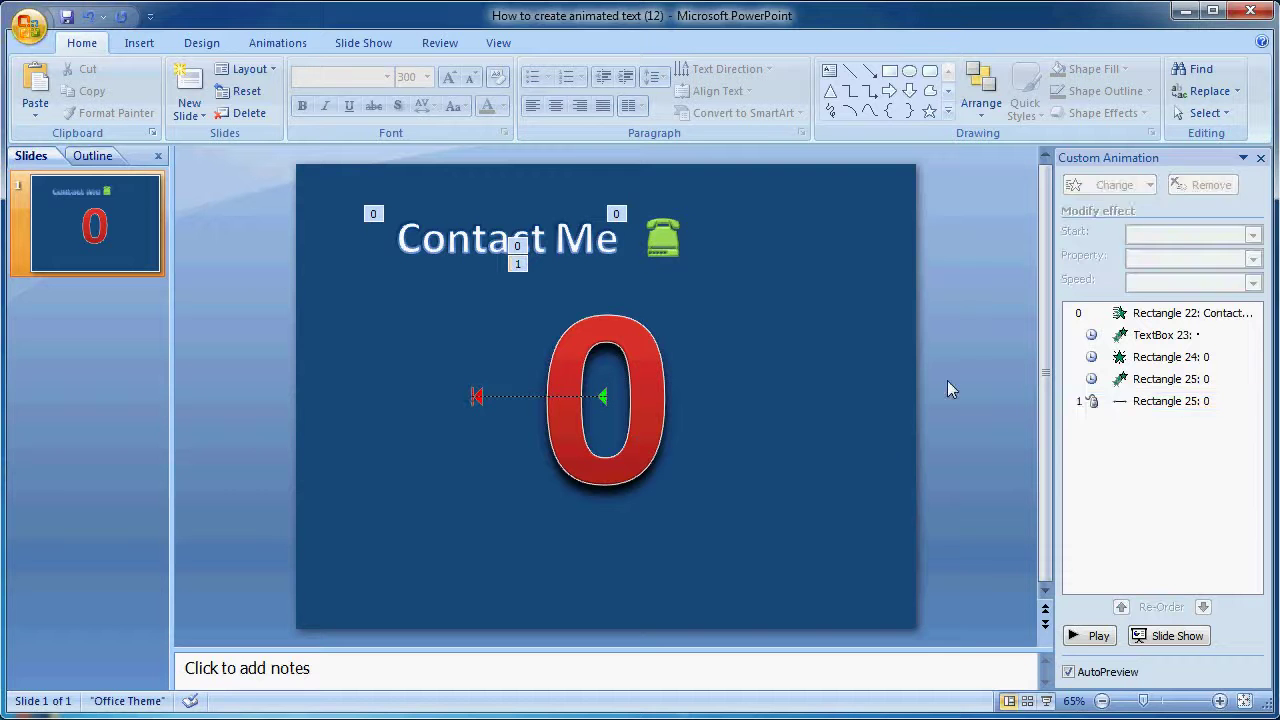
click(1215, 236)
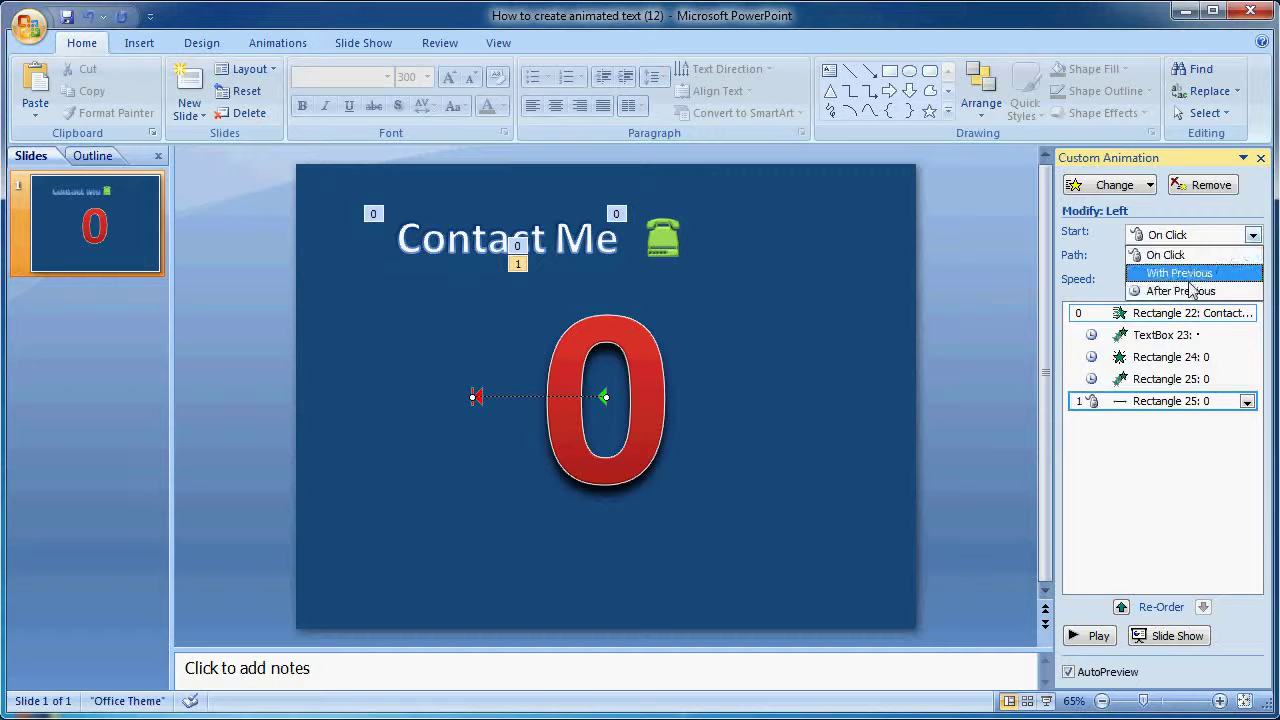
click(1190, 290)
Set the leftward motion to Fast speed with a 0.5-second delay.
click(1210, 282)
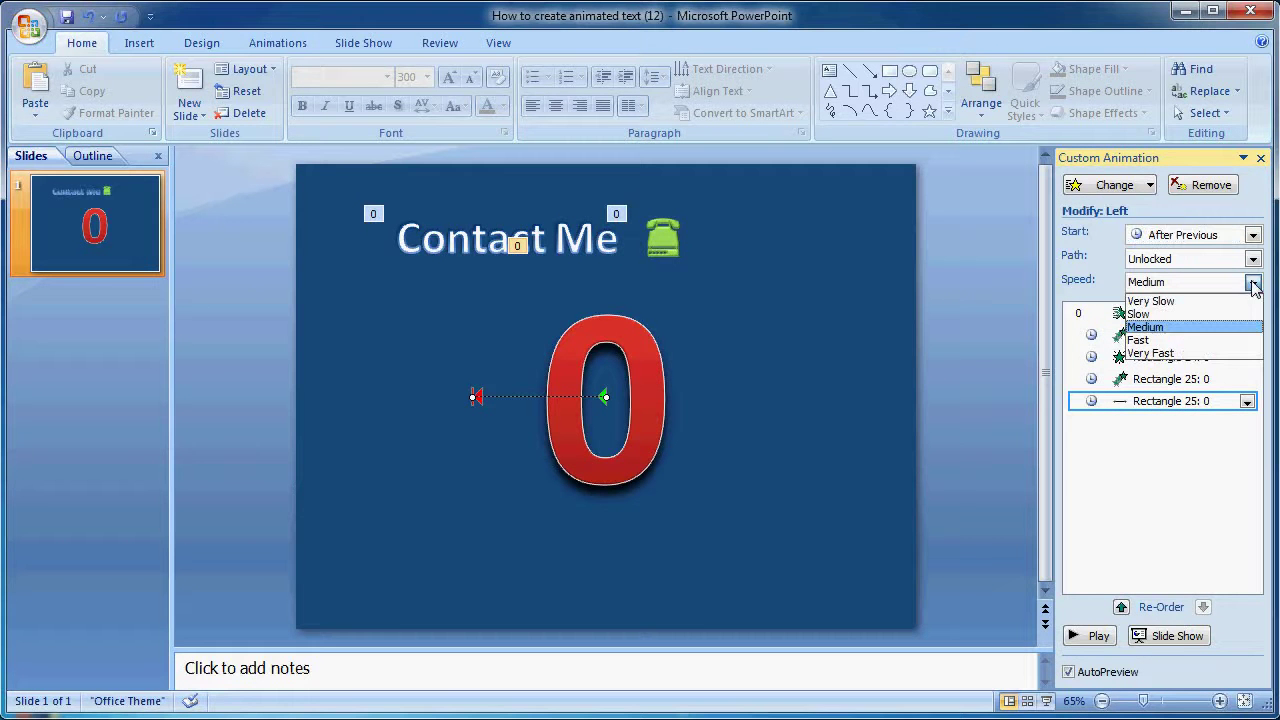
click(1166, 342)
click(1247, 401)
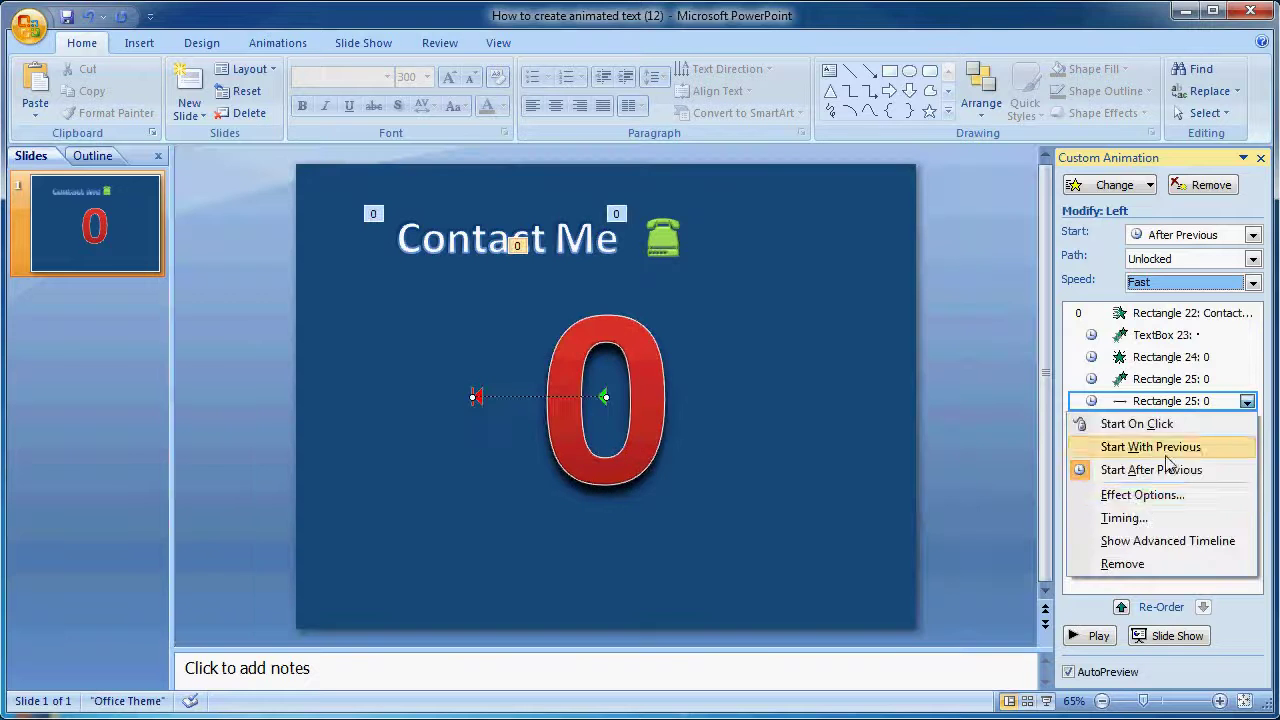
click(1125, 517)
click(596, 296)
click(688, 497)
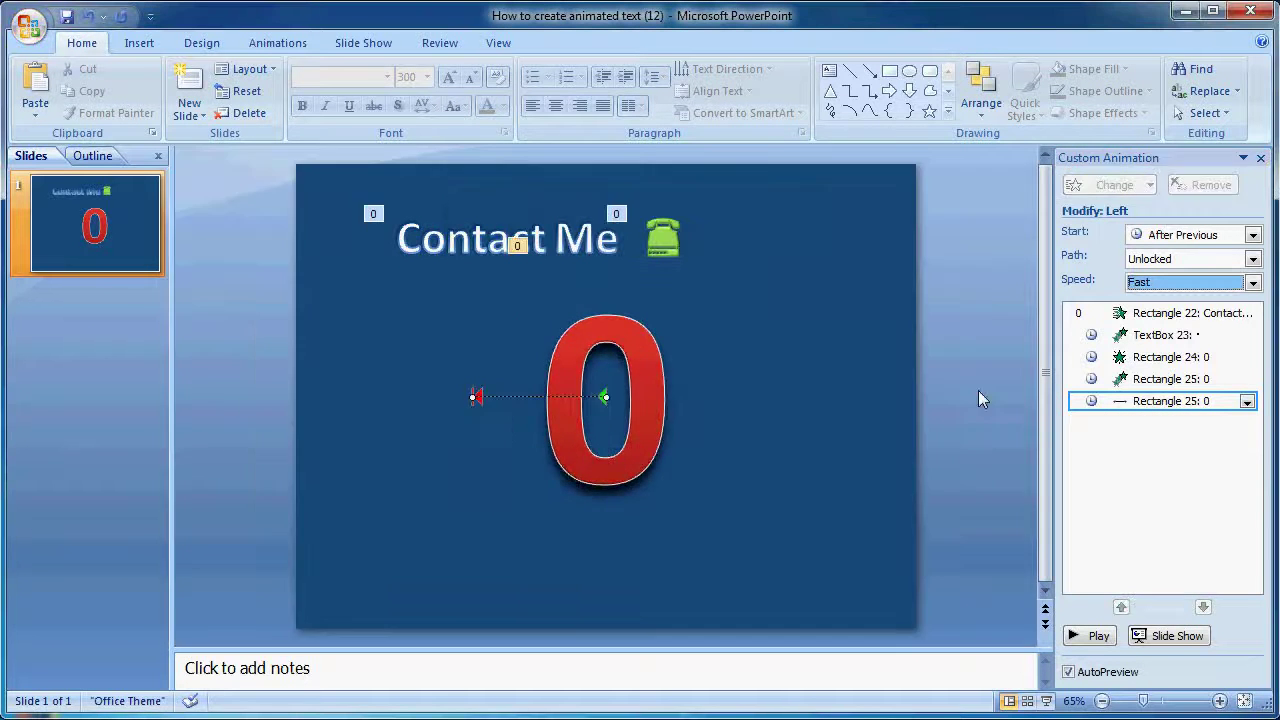
click(1205, 112)
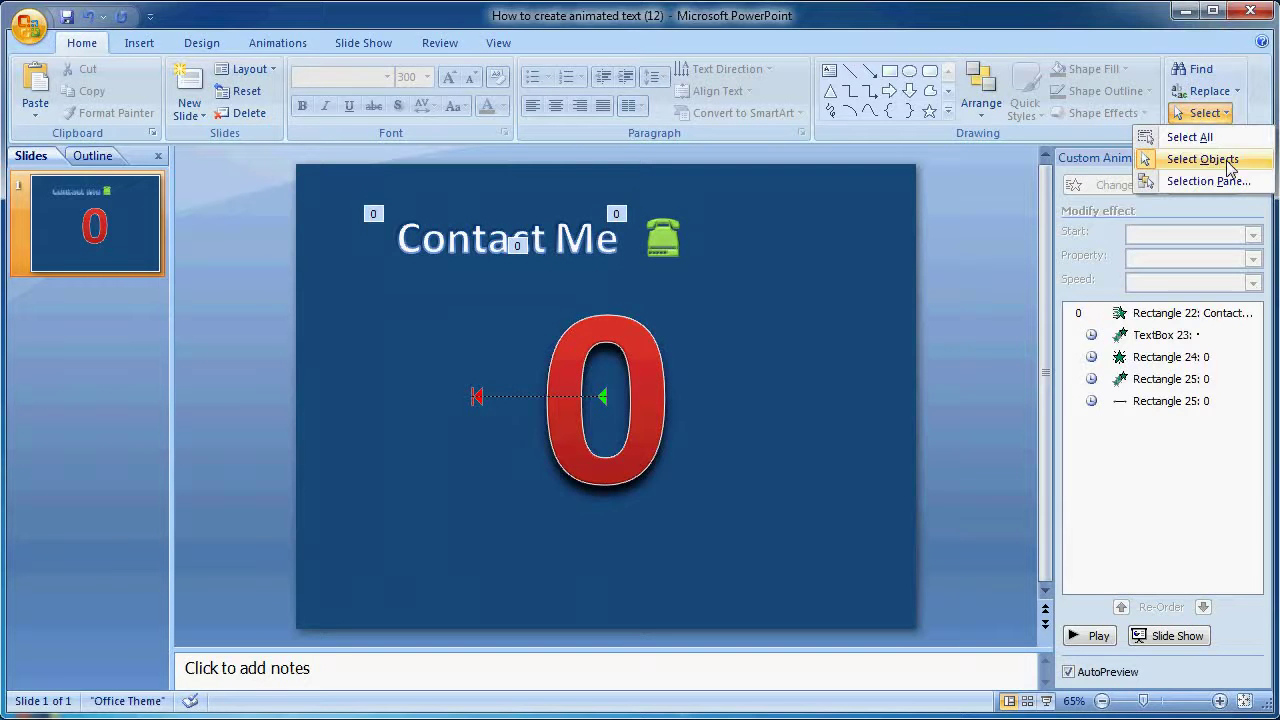
Unhide the red 7 in the Selection pane, select it, and apply a Zoom entrance.
click(1226, 177)
click(1255, 200)
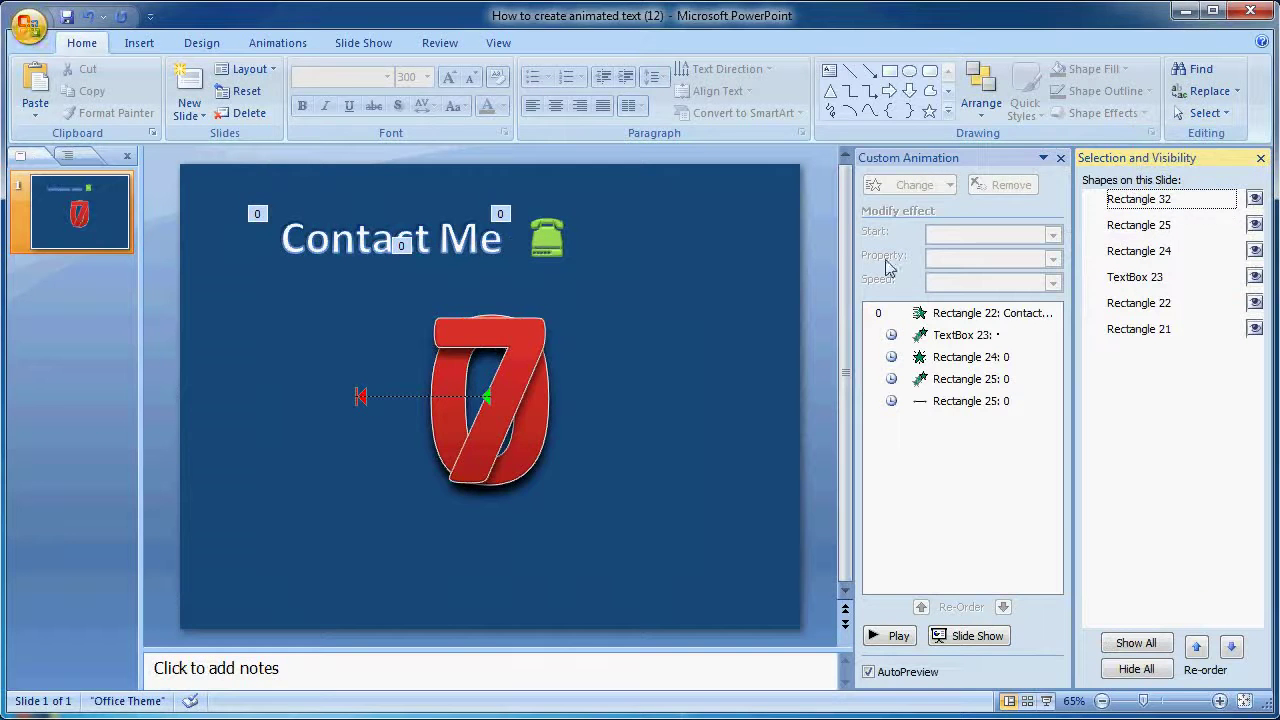
click(540, 340)
click(910, 185)
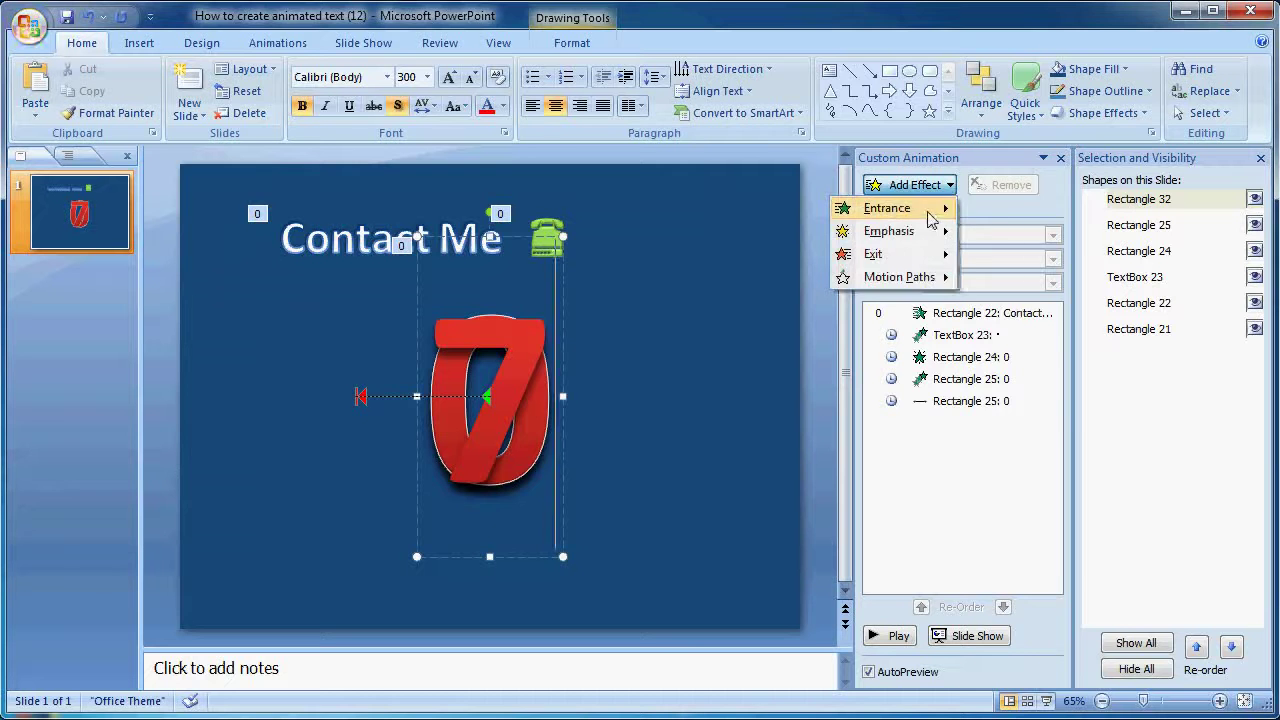
click(1014, 391)
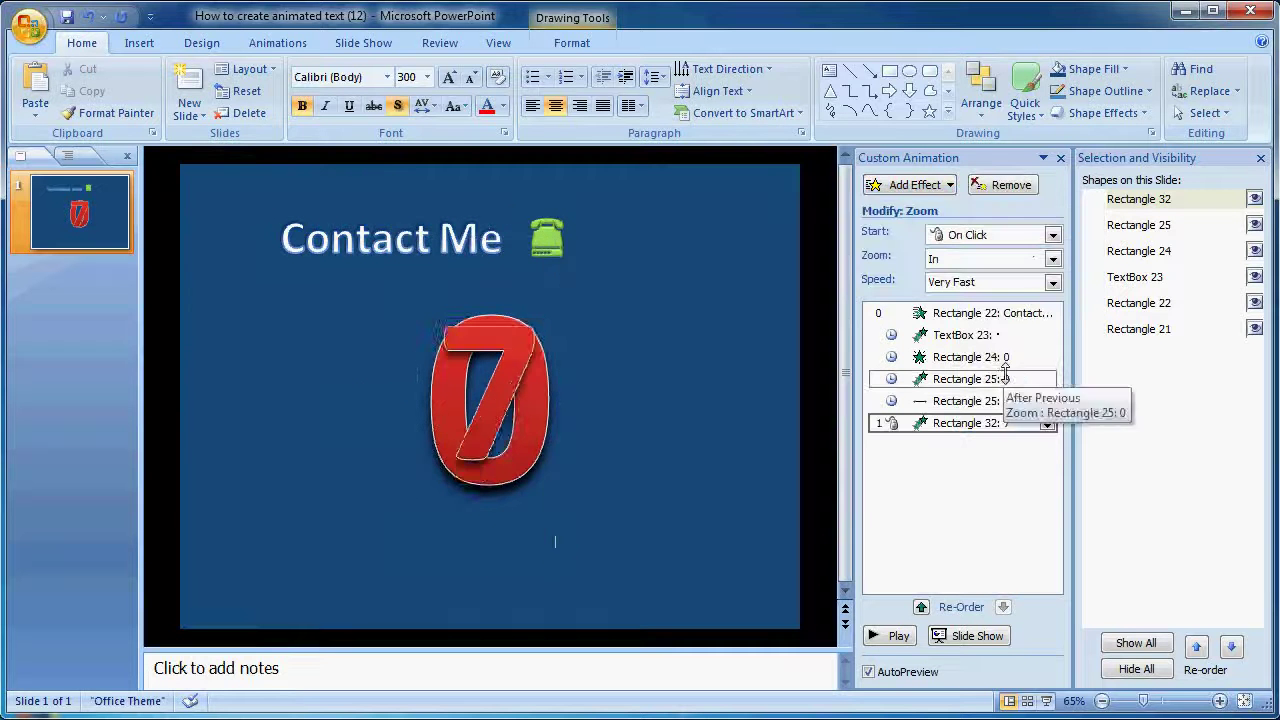
Make the 7's Zoom start After Previous and zoom In From Screen Center.
click(1032, 235)
click(1016, 291)
click(1052, 258)
click(975, 305)
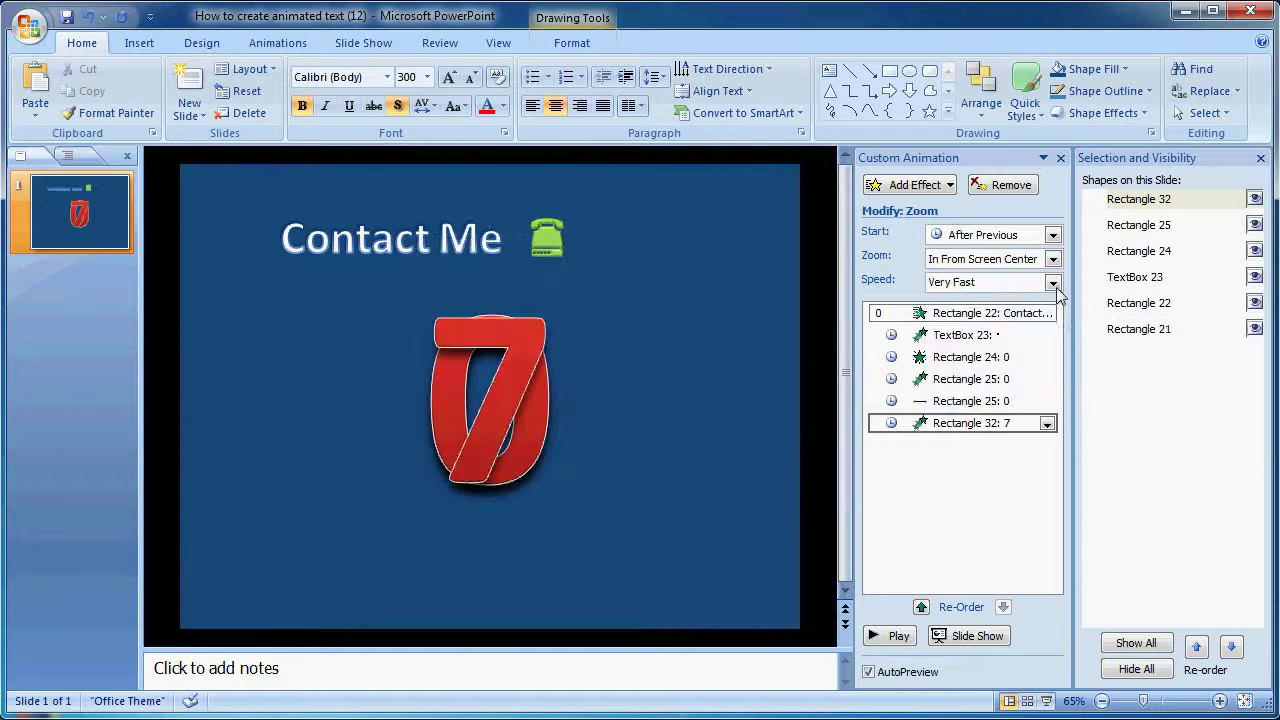
Give the 7's Zoom a 0.5-second delay and close the Selection pane.
click(1046, 423)
click(932, 537)
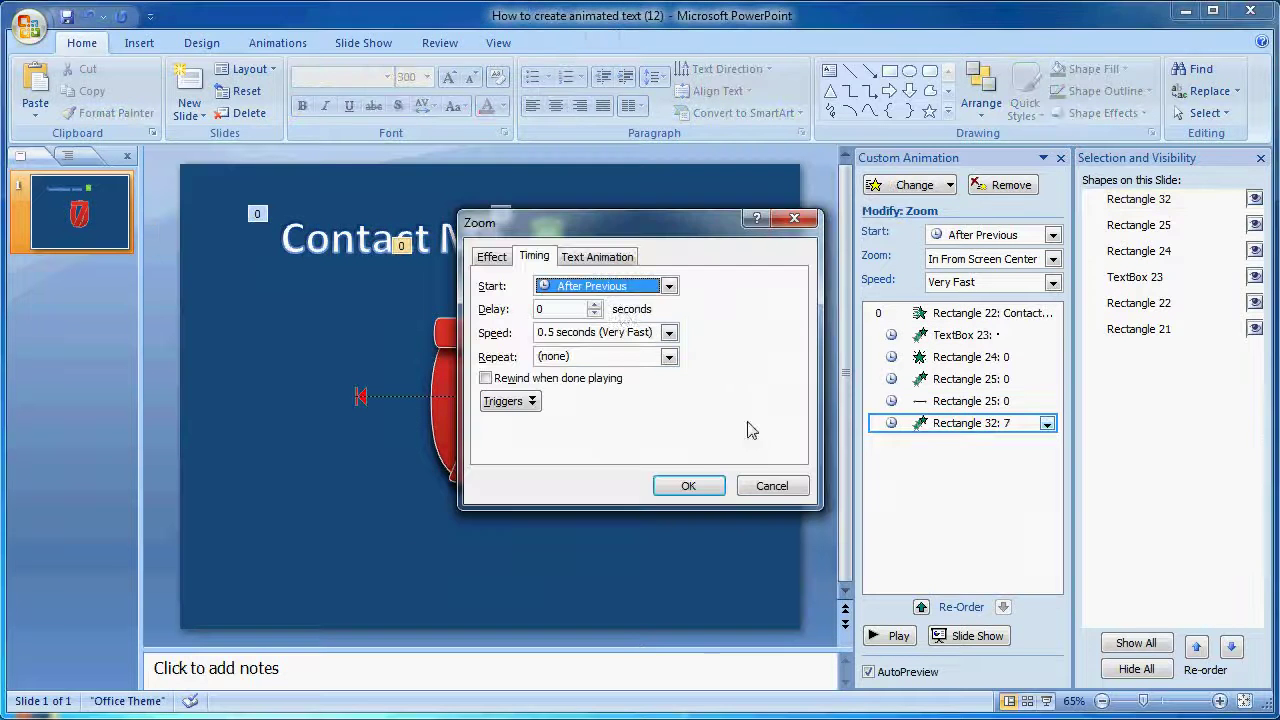
click(594, 305)
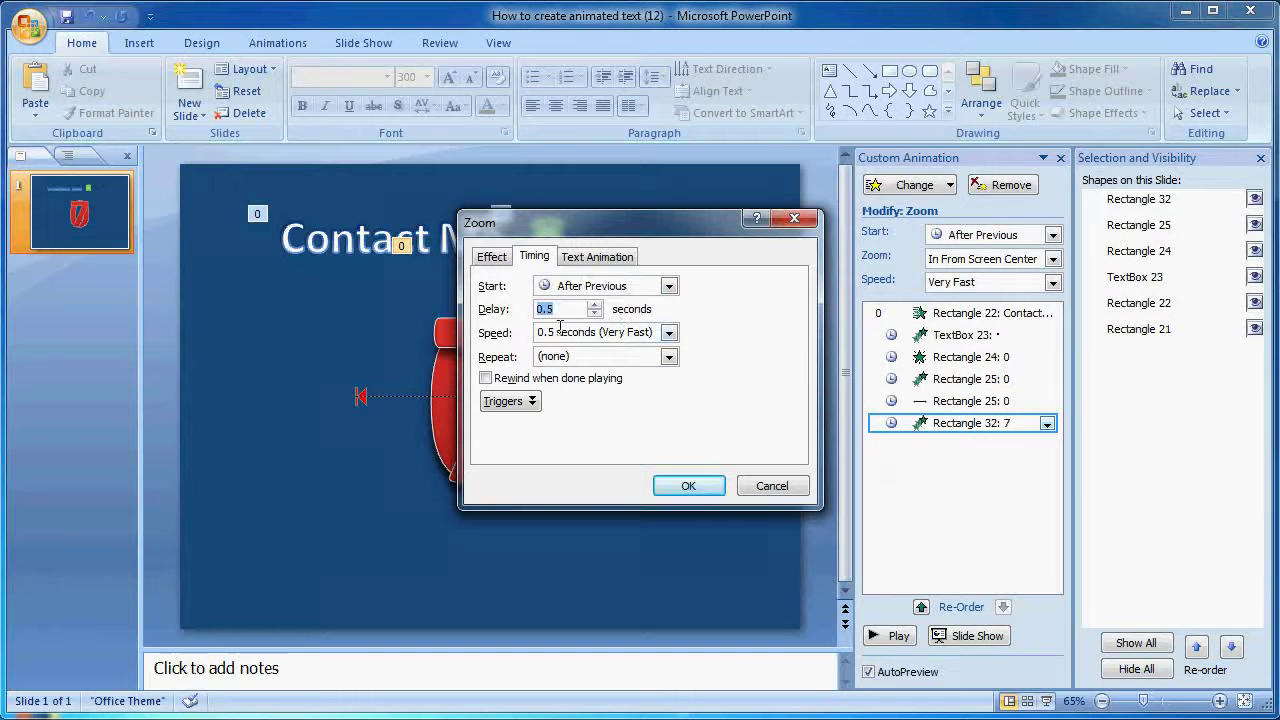
click(688, 486)
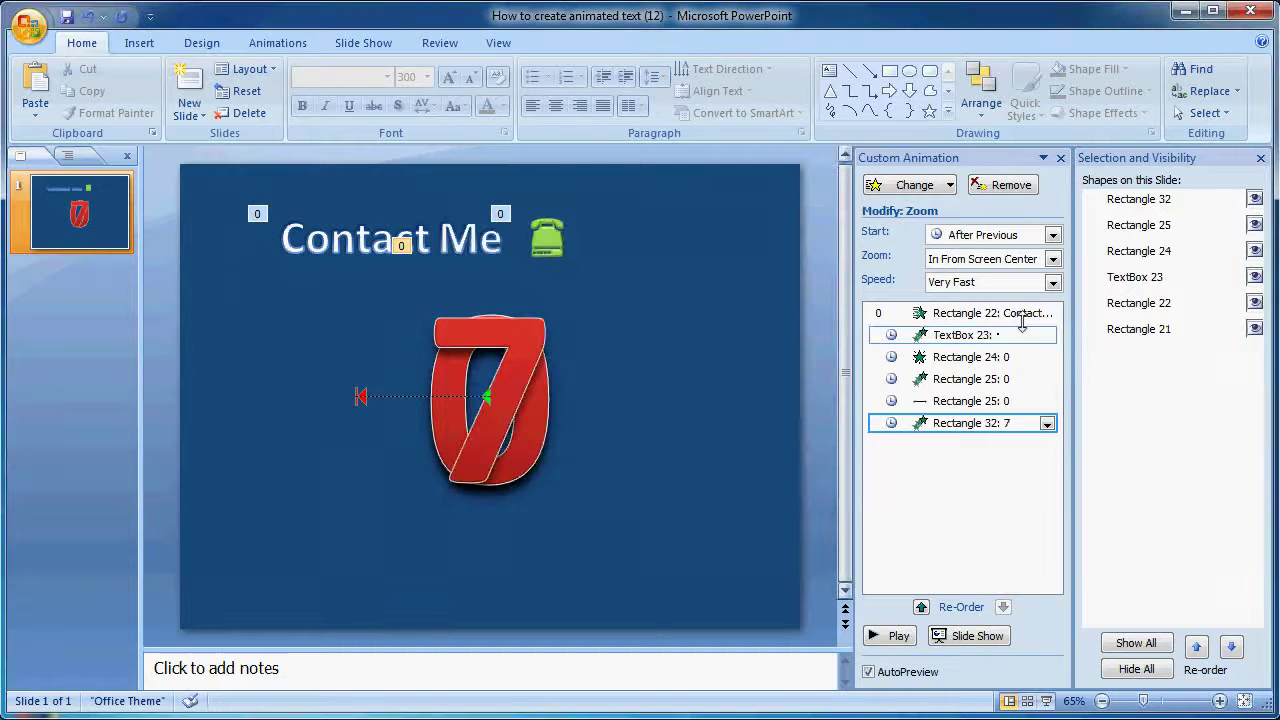
click(1260, 158)
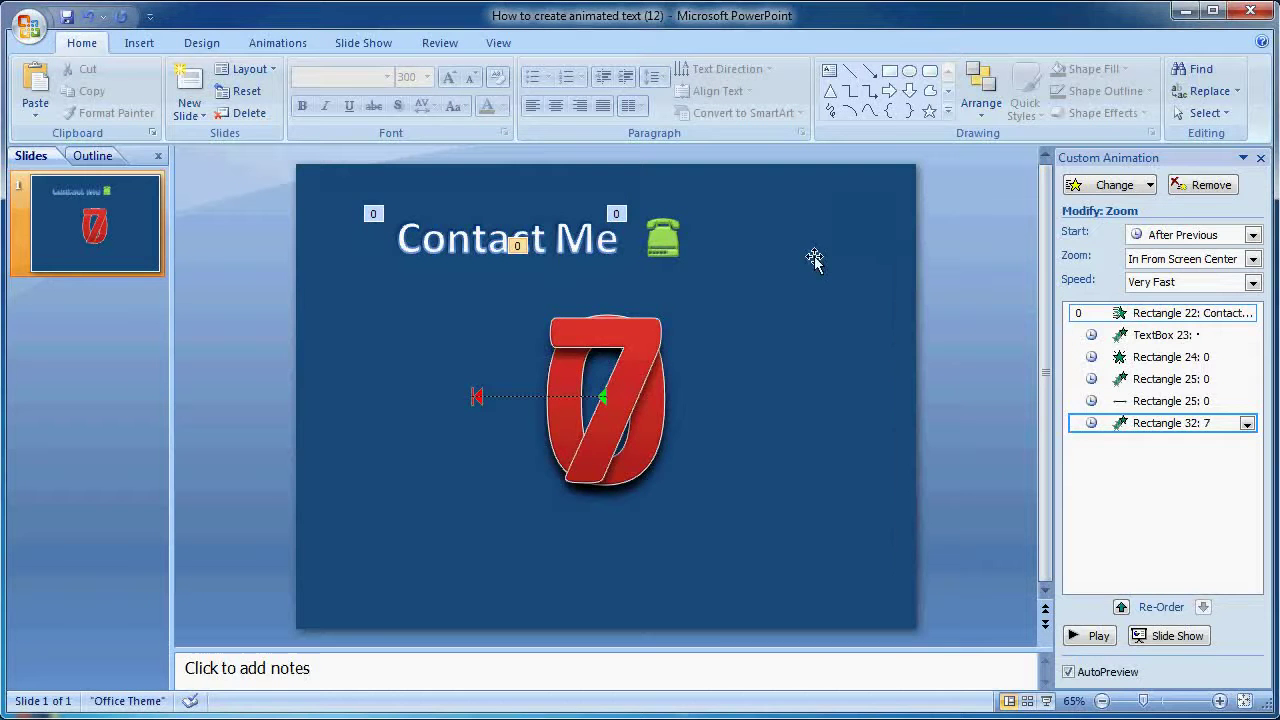
Add a Right motion path to the red 7 and select that effect in the list.
click(645, 340)
click(1115, 186)
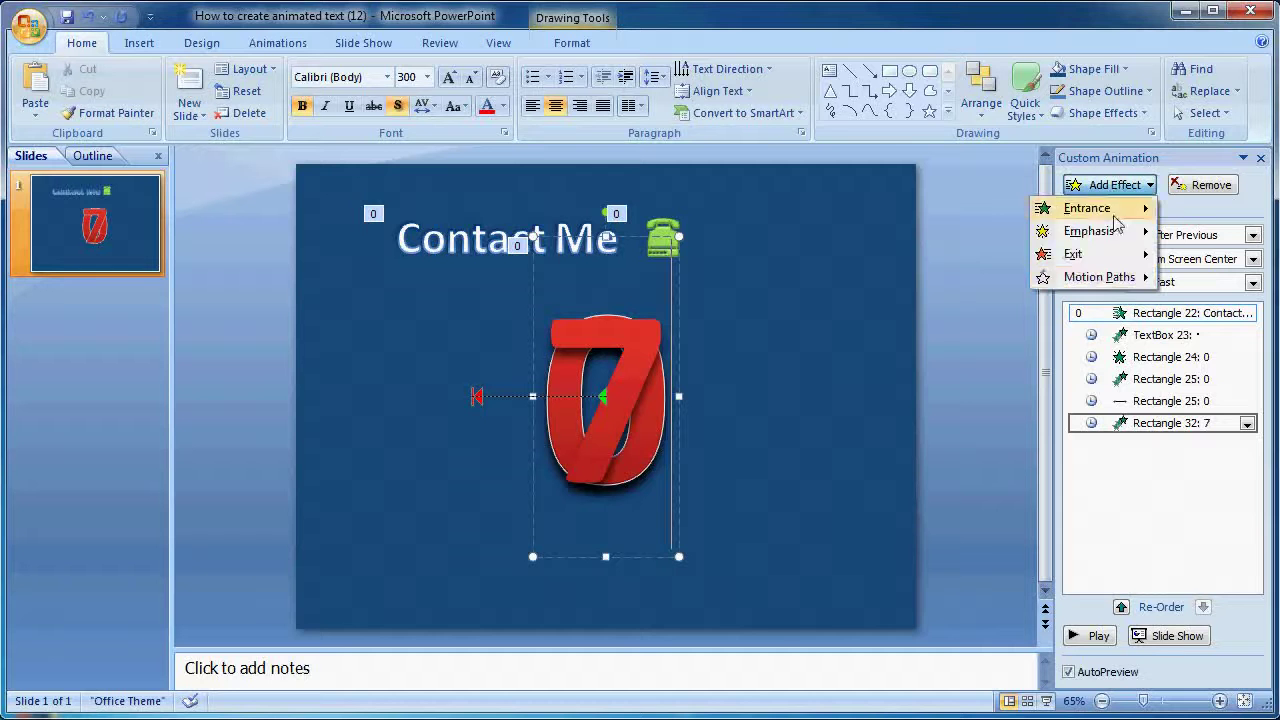
click(944, 370)
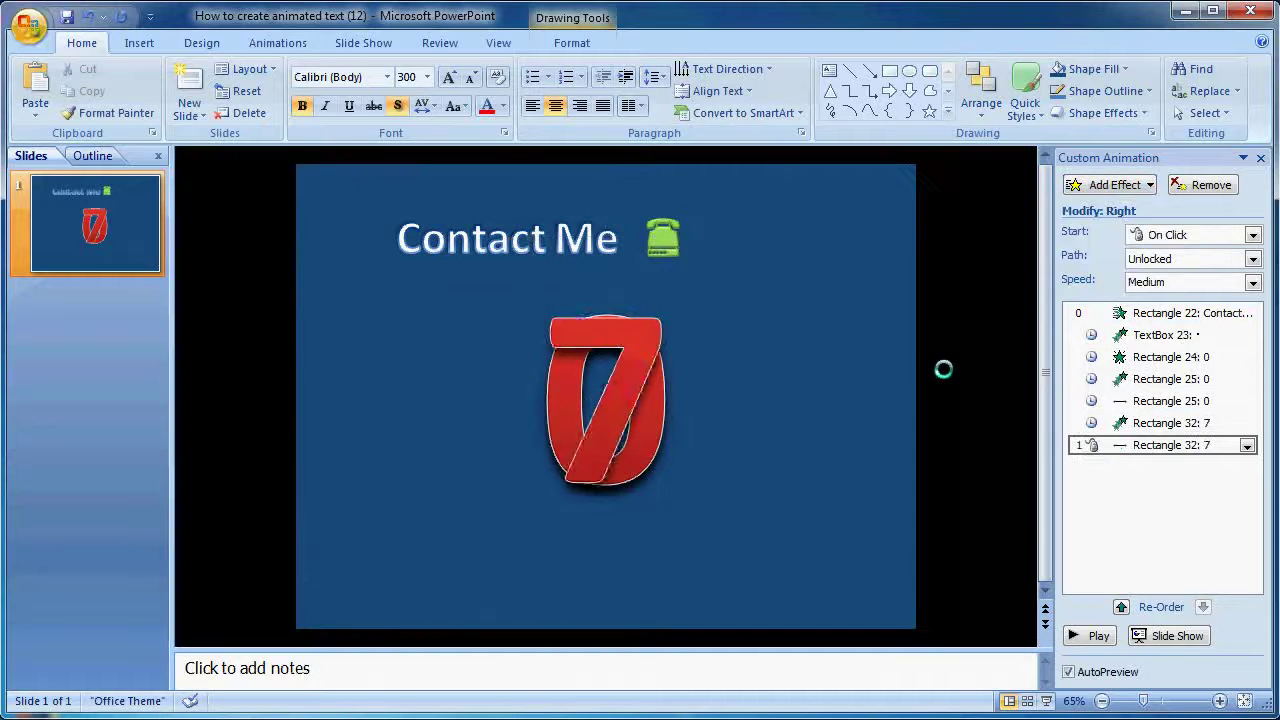
click(766, 423)
click(754, 397)
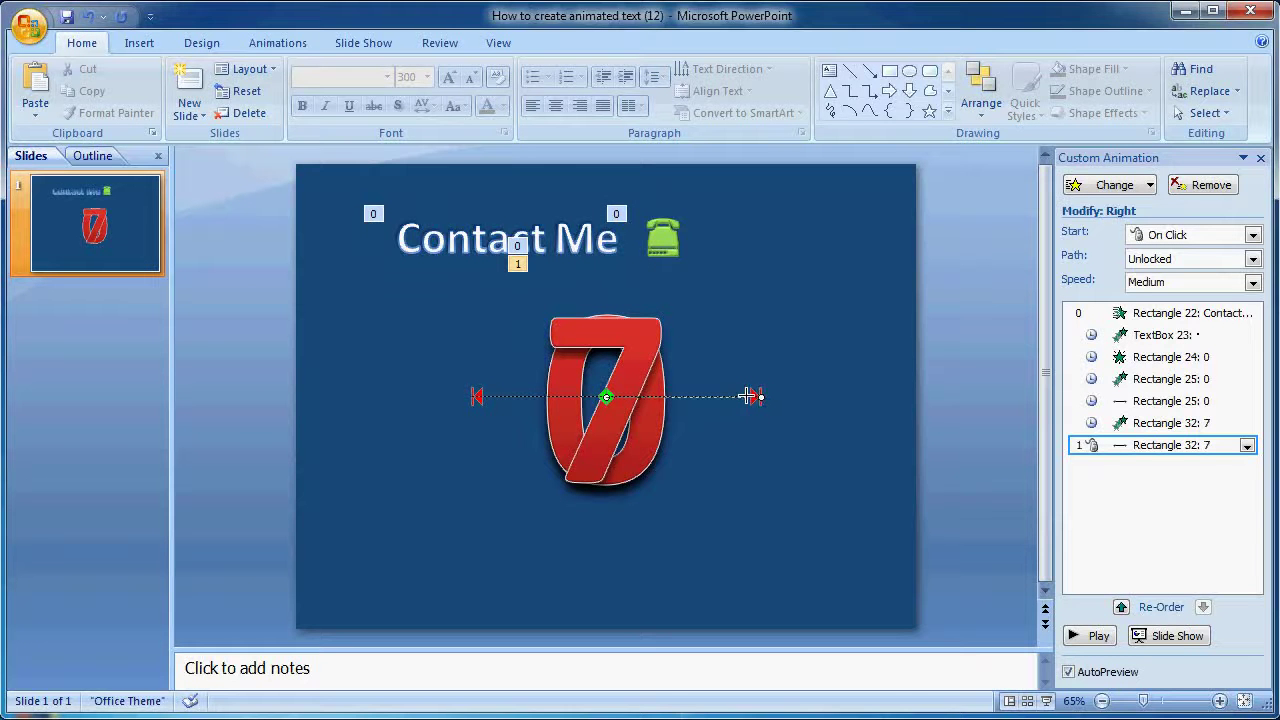
click(946, 427)
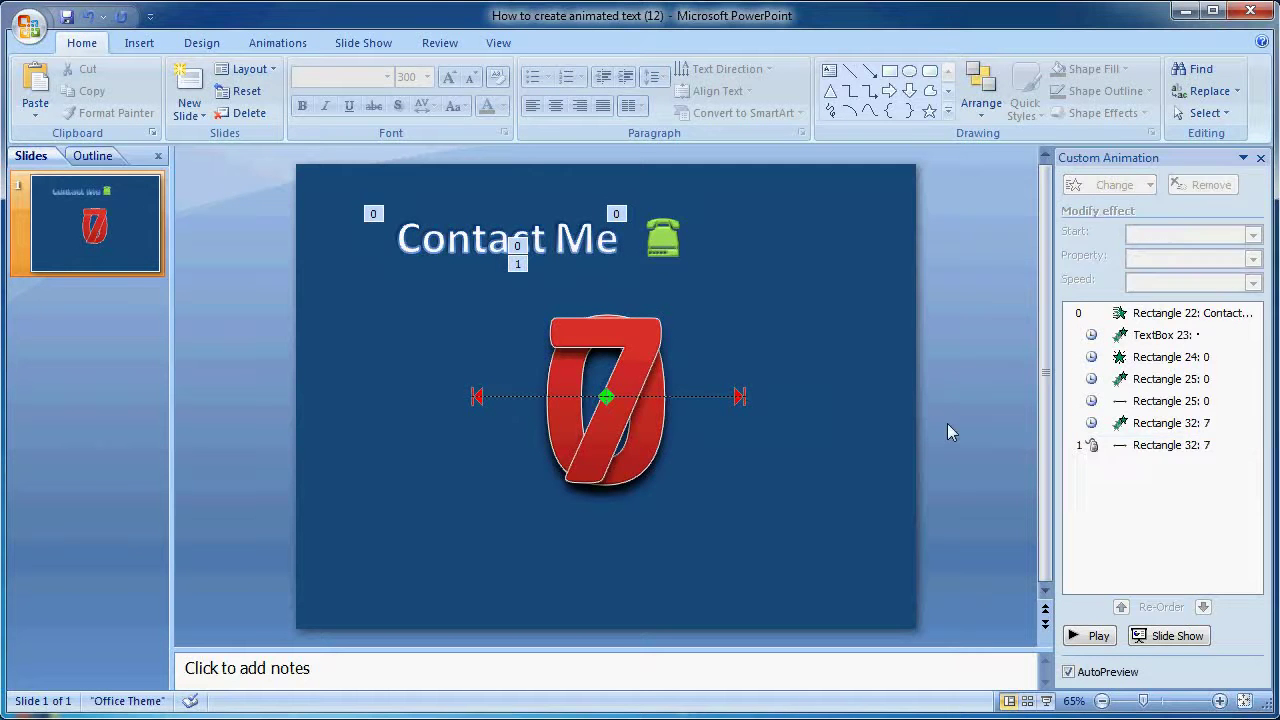
click(1171, 446)
Set the 7's rightward motion to After Previous, Fast, with a 0.5-second delay.
click(1252, 235)
click(1205, 289)
click(1252, 282)
click(1205, 338)
click(1247, 446)
click(1138, 563)
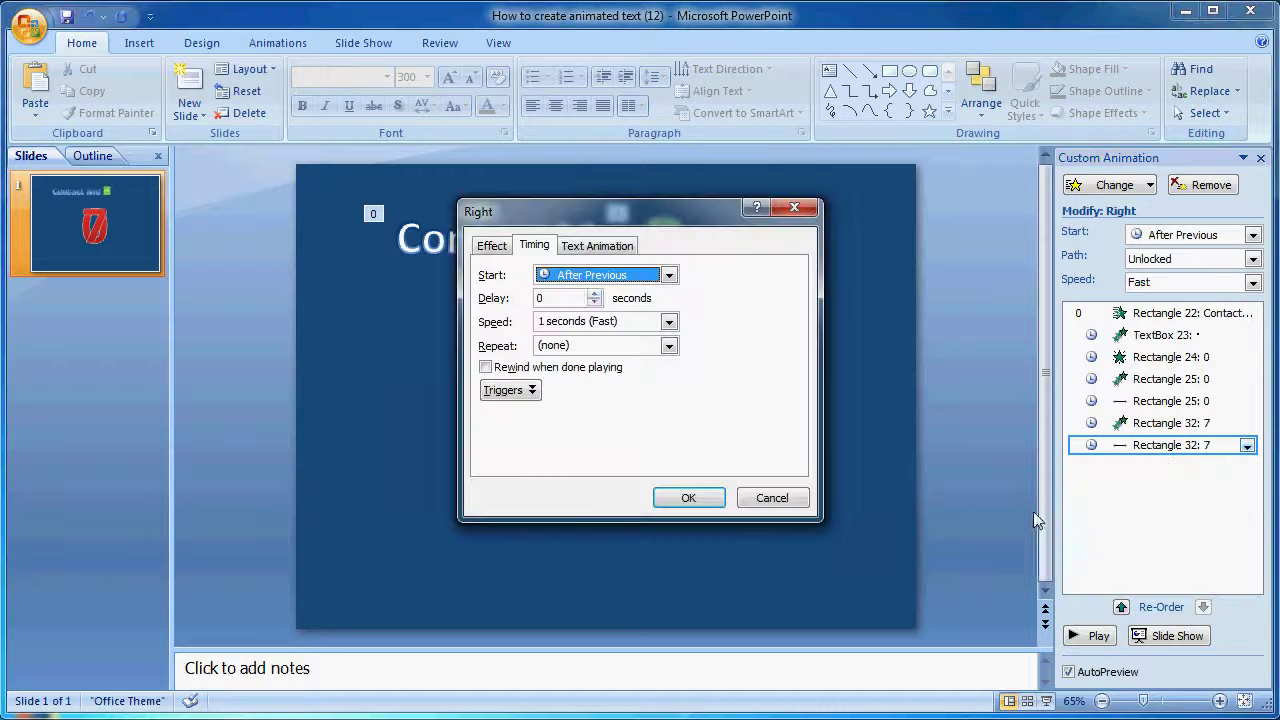
click(594, 293)
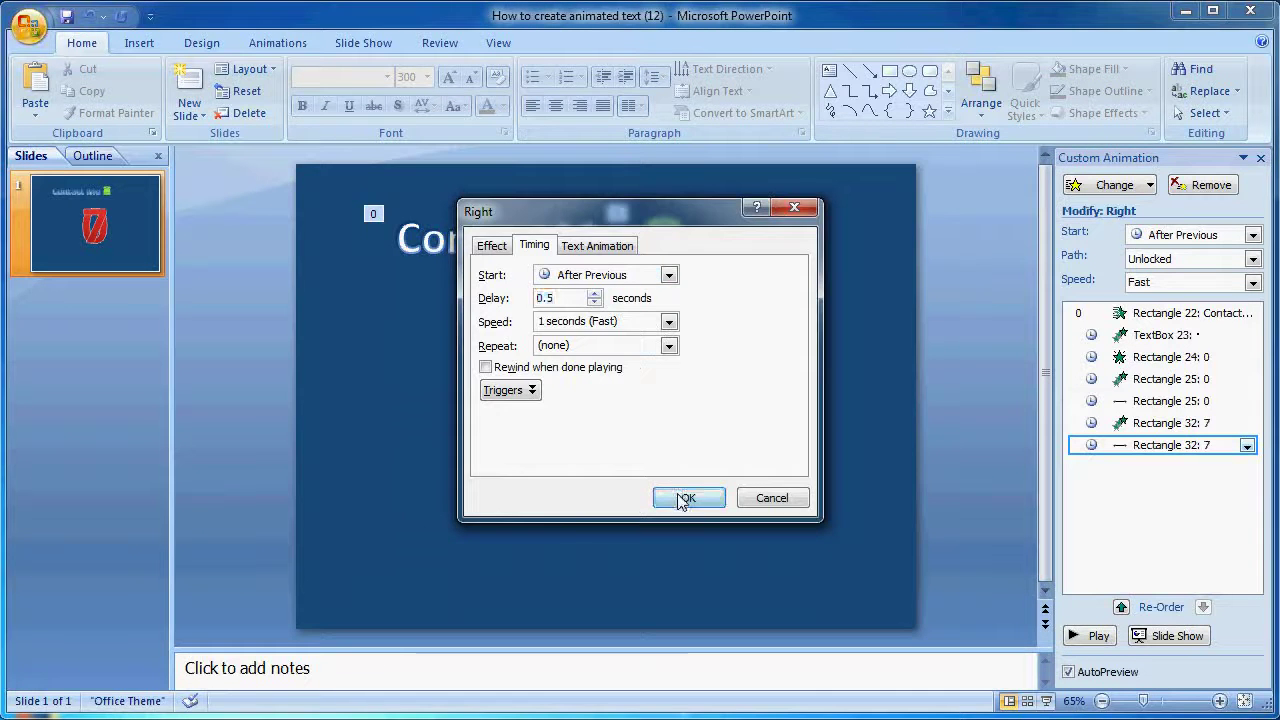
click(686, 498)
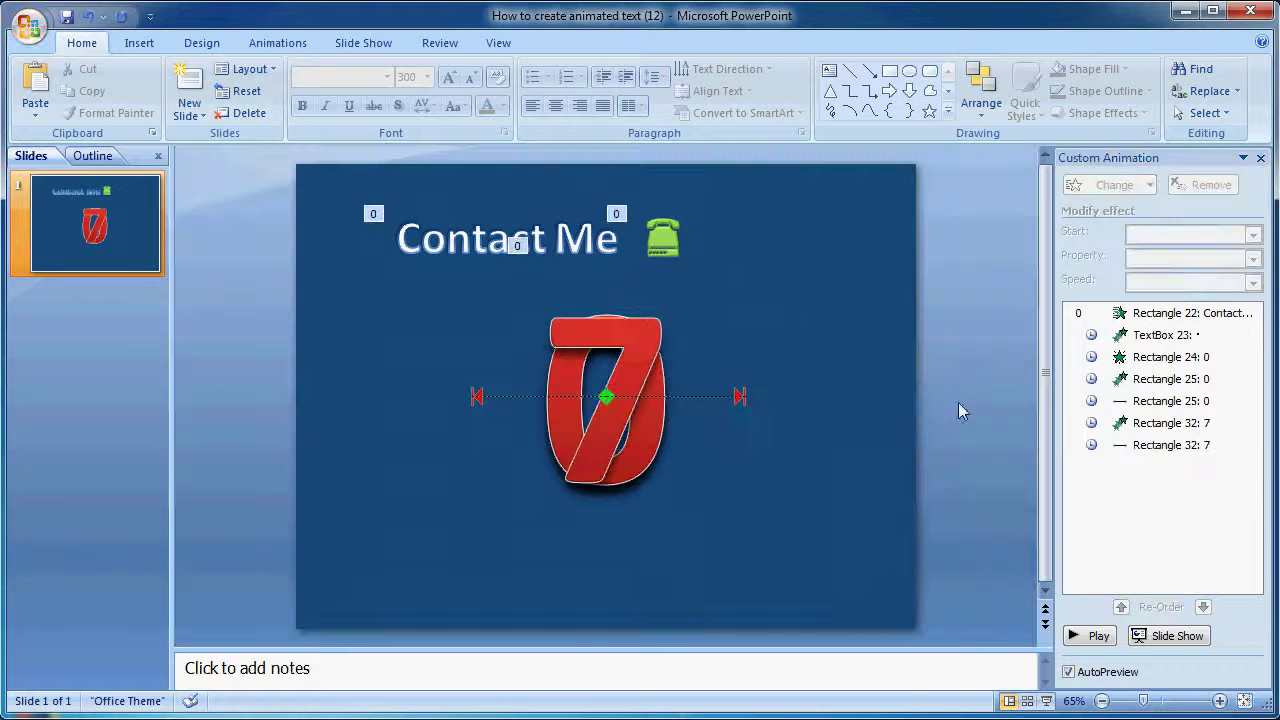
Select the Contact Me title with the phone icon and nudge both right and down.
click(596, 239)
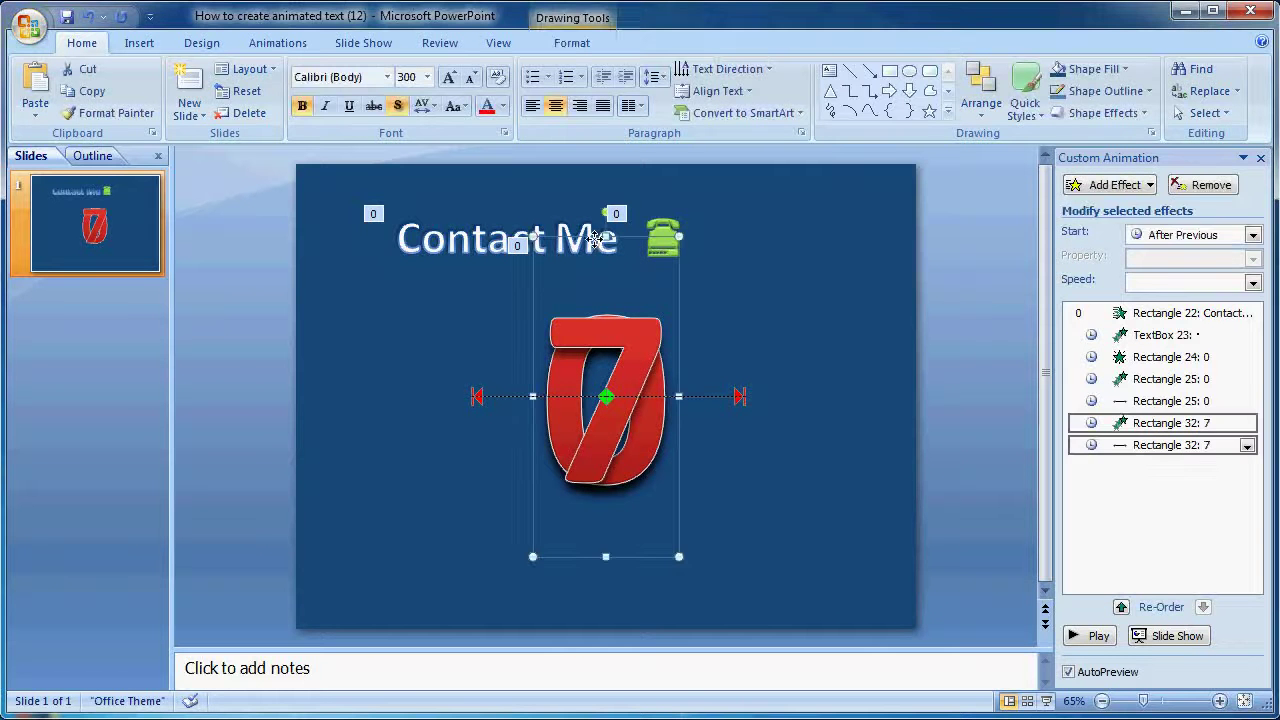
click(515, 232)
shift+click(663, 224)
key(Right)
key(Right)
key(Right)
key(Right)
key(Right)
key(Right)
key(Right)
key(Right)
key(Down)
key(Down)
key(Right)
key(Down)
key(Right)
key(Down)
key(Down)
key(Right)
Fine-tune the phone icon's position with arrow nudges so it sits closer to the title.
click(842, 295)
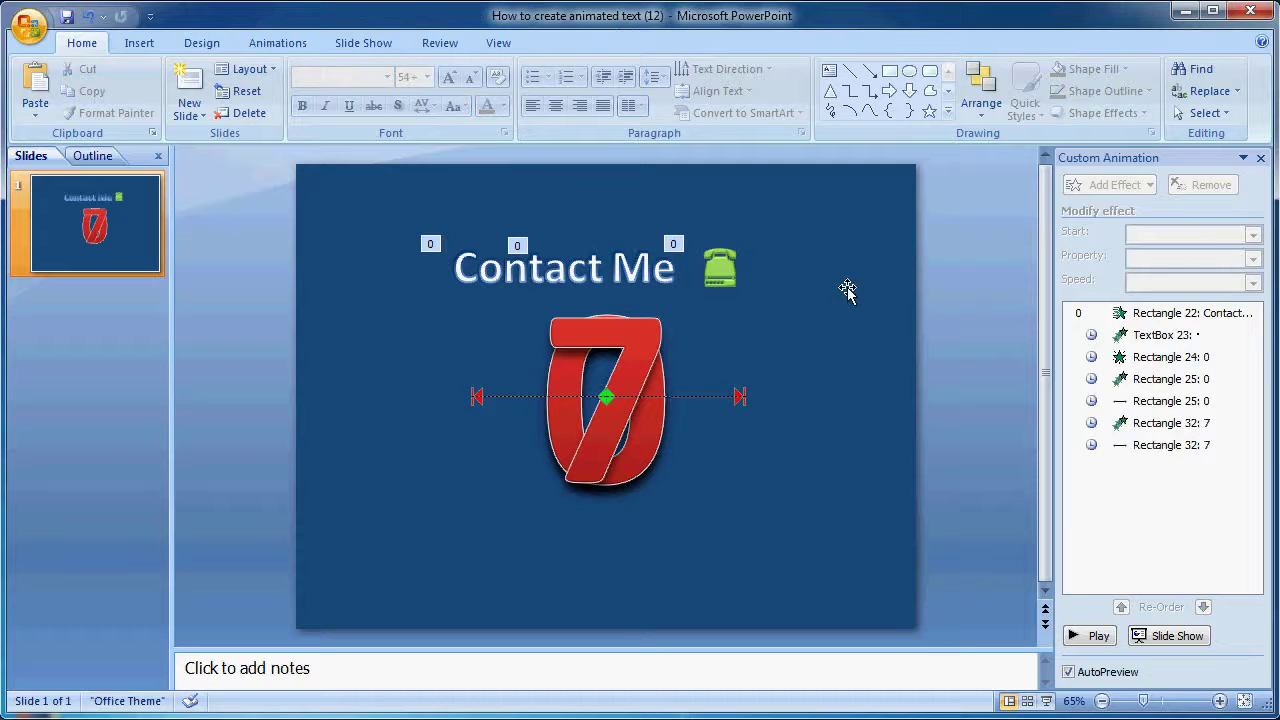
click(730, 268)
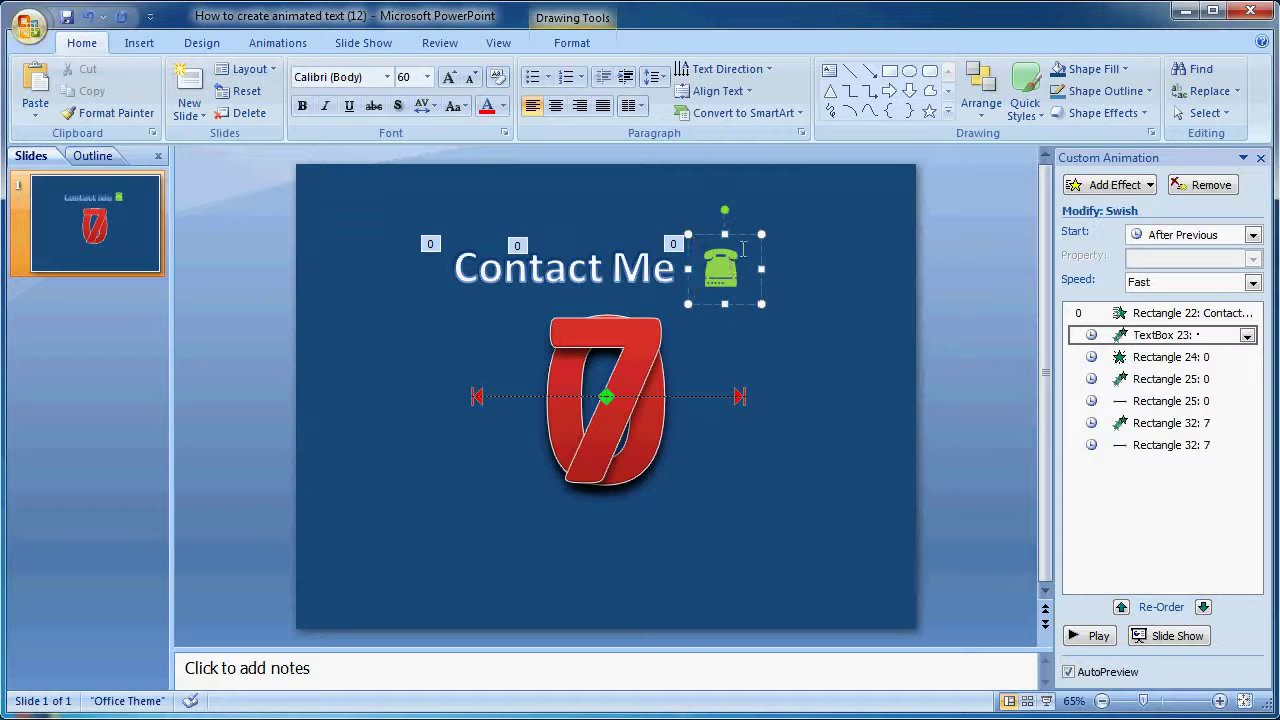
key(Left)
key(Left)
key(Left)
key(Left)
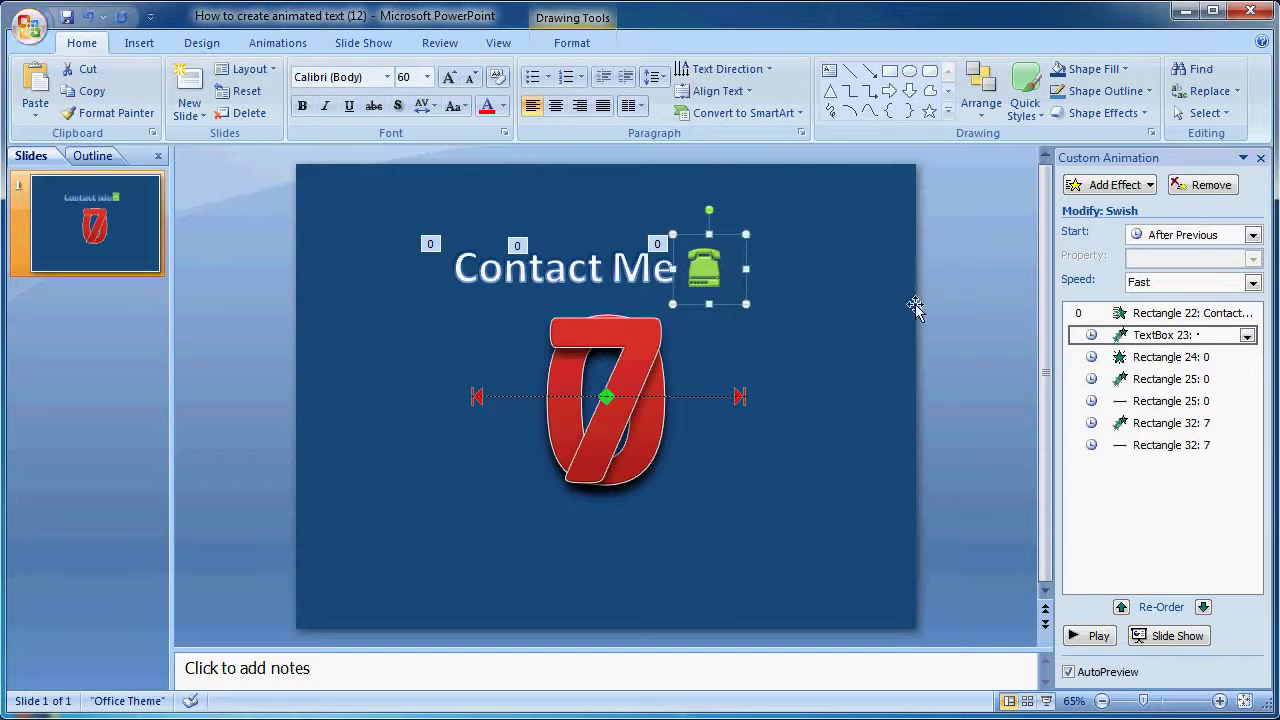
click(948, 312)
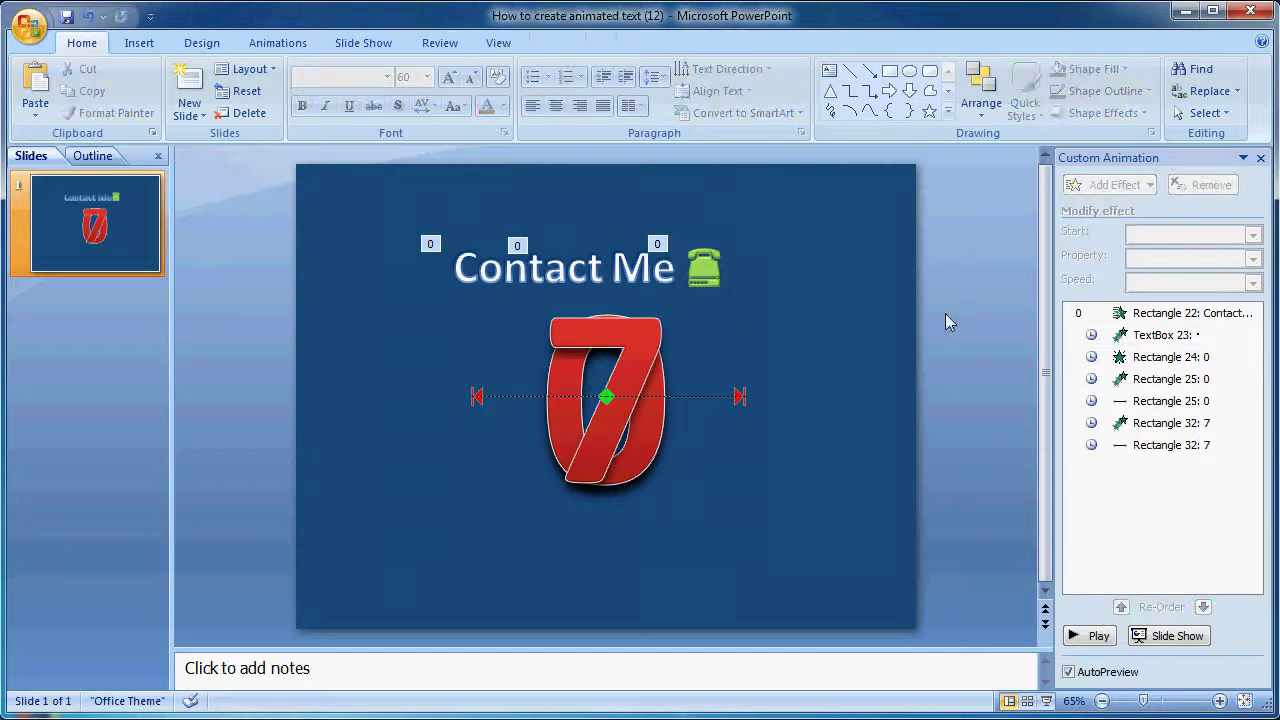
click(733, 257)
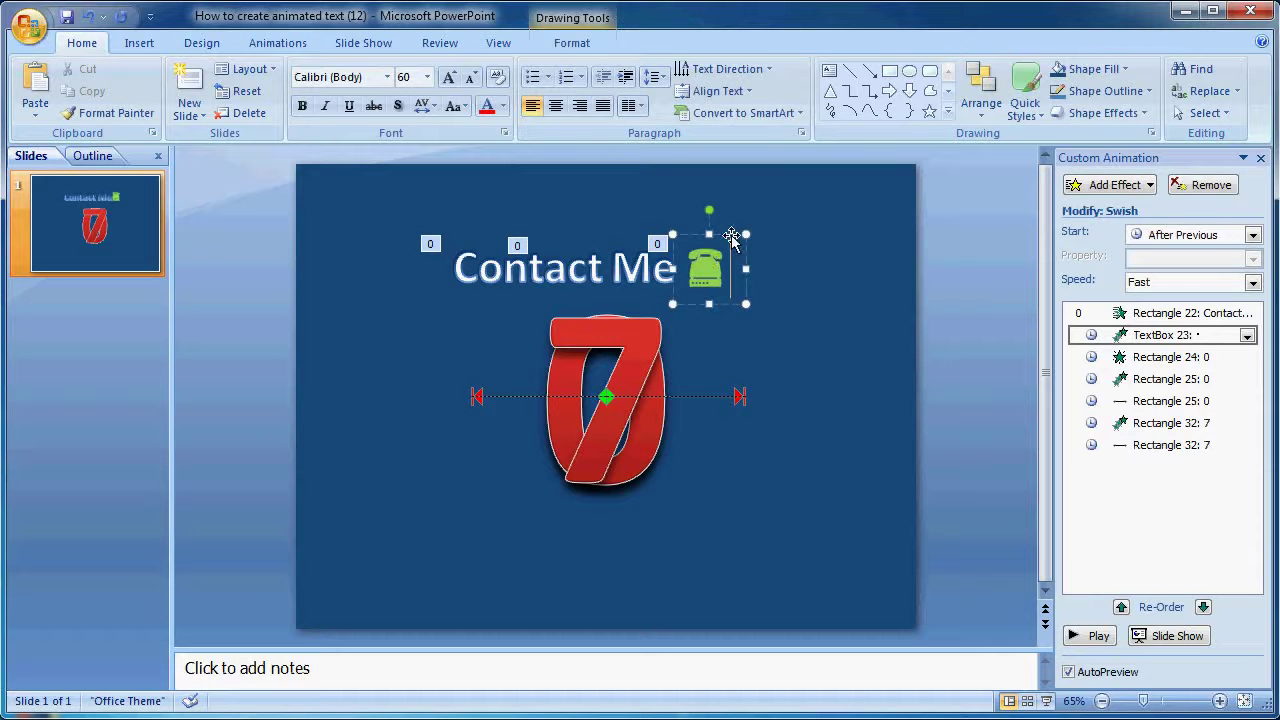
click(731, 236)
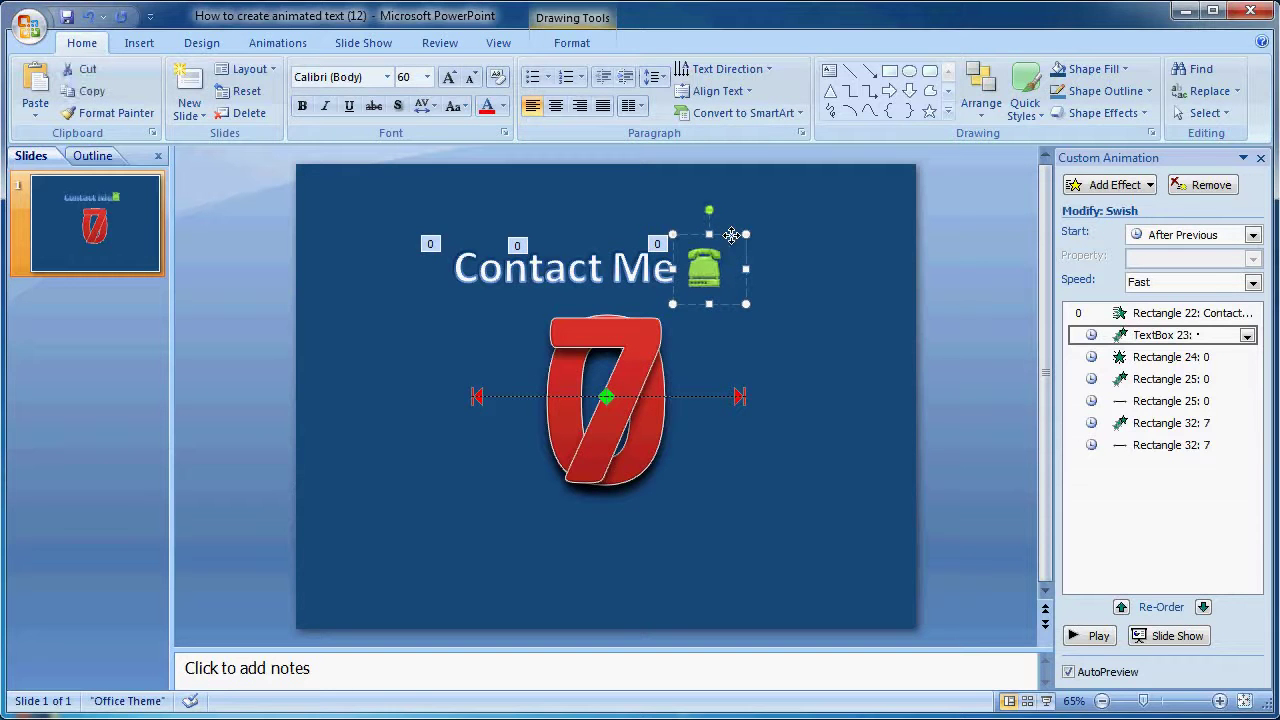
key(Right)
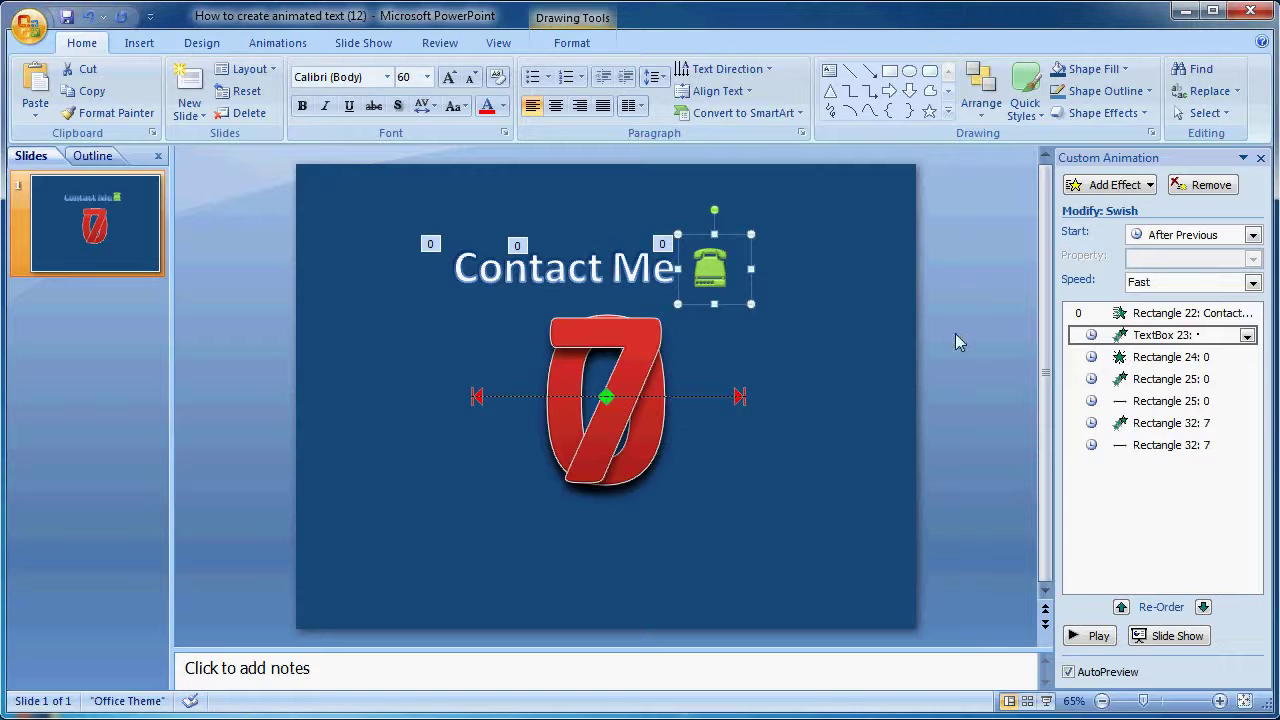
click(955, 333)
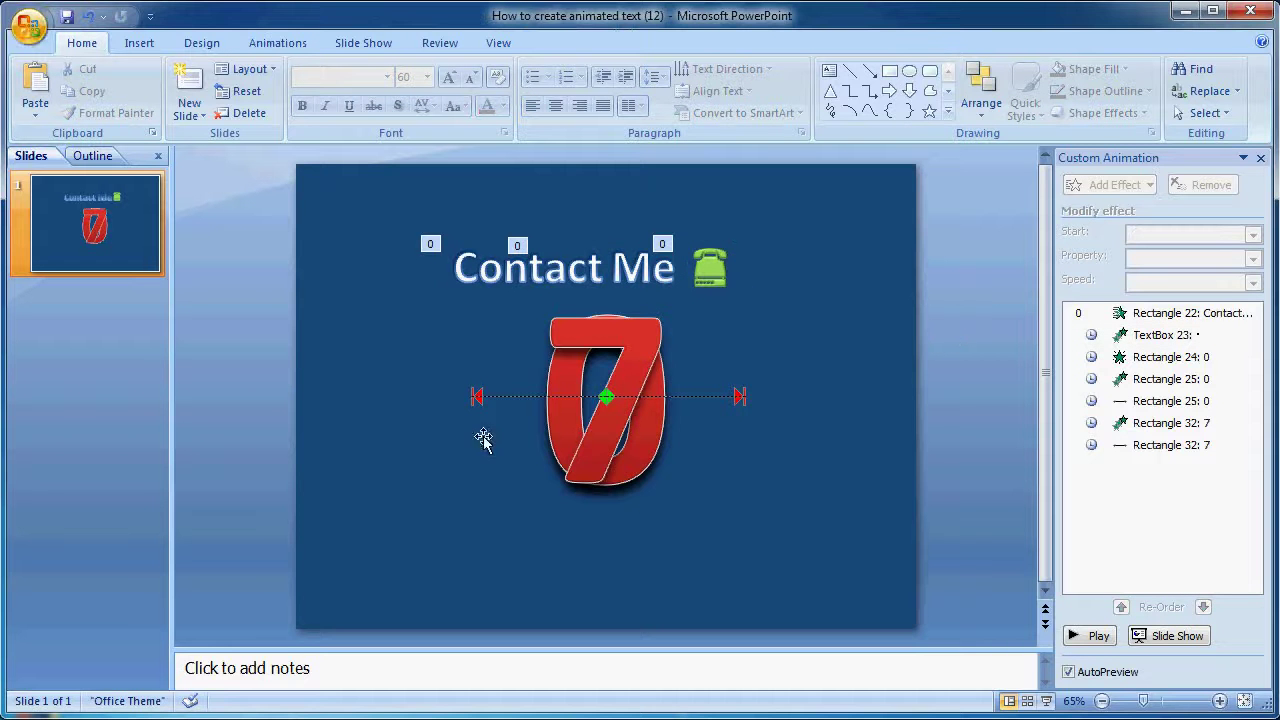
Start the slide show from the Custom Animation pane to preview the slide.
click(1145, 636)
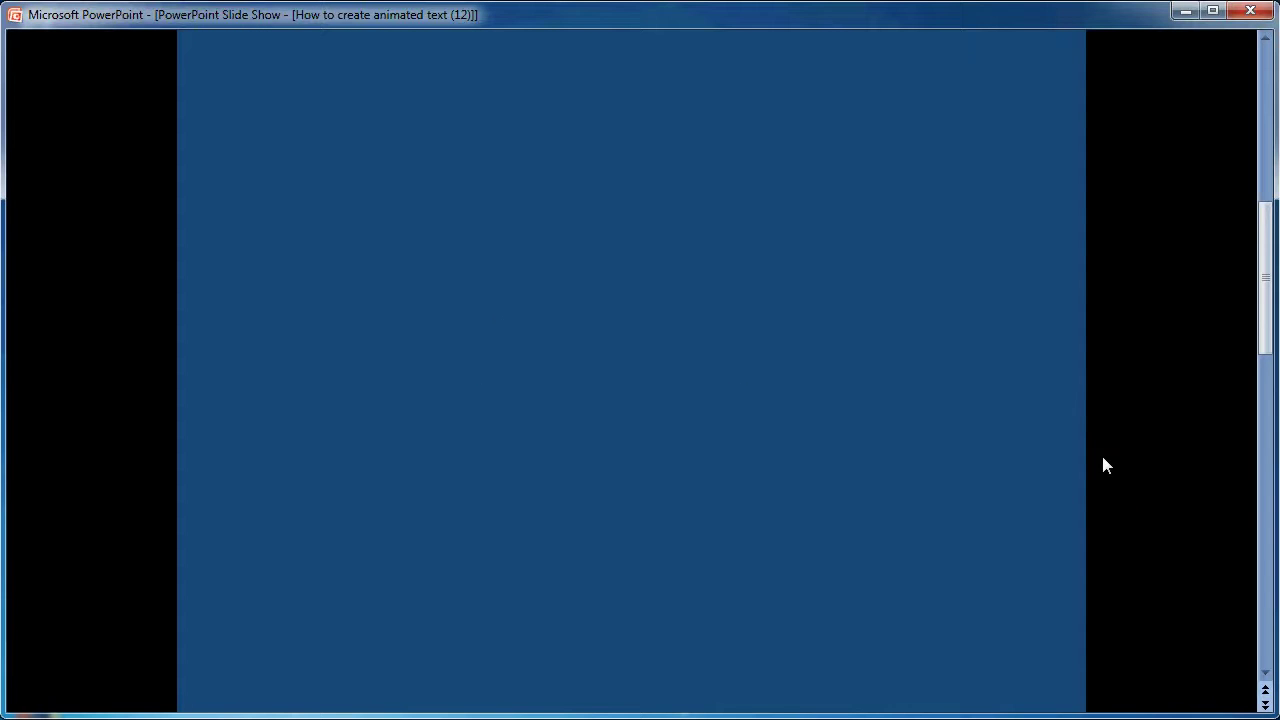